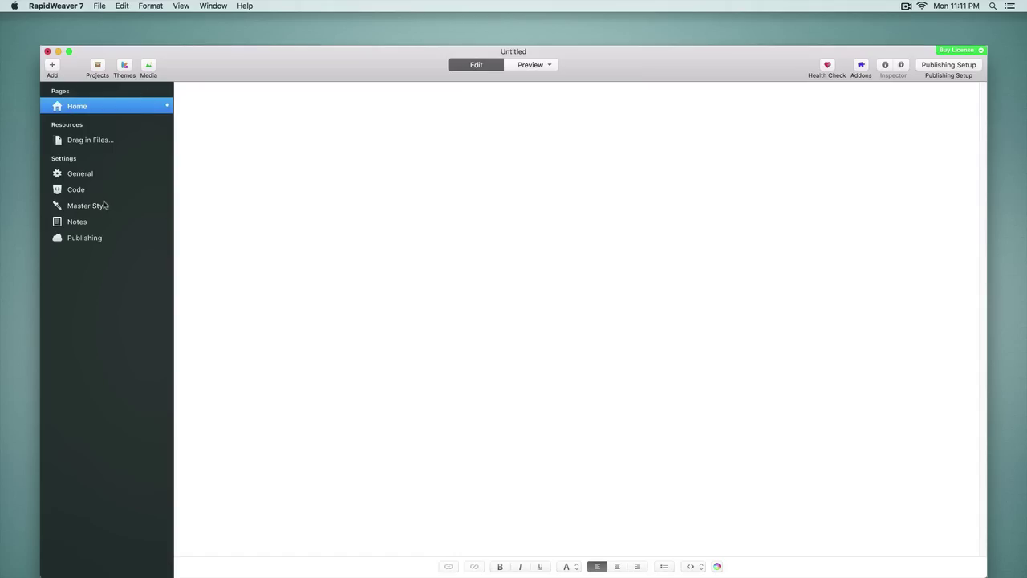
Step: Show the General settings with the title, slogan, footer, email, logo and banner fields, scrolled to the bottom buttons
{"action": "left_click", "coordinate": [81, 175]}
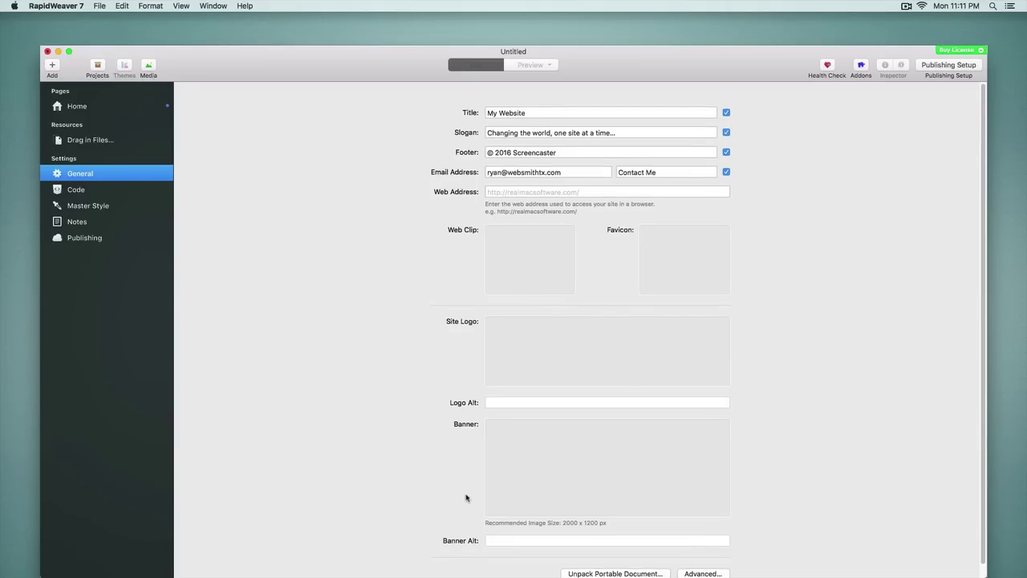
{"action": "scroll", "coordinate": [466, 498], "scroll_direction": "down", "scroll_amount": 1}
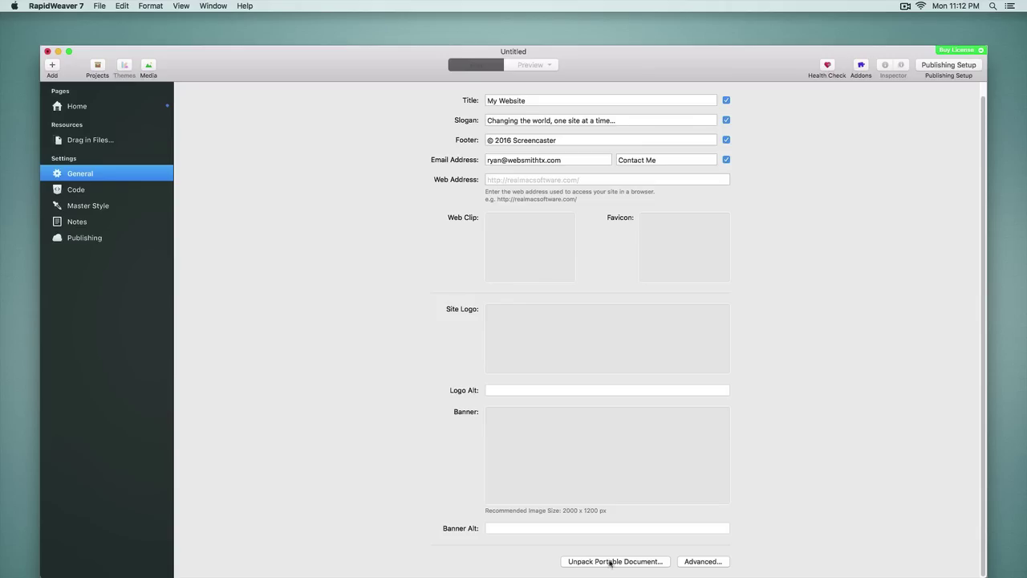
{"action": "left_click", "coordinate": [700, 562]}
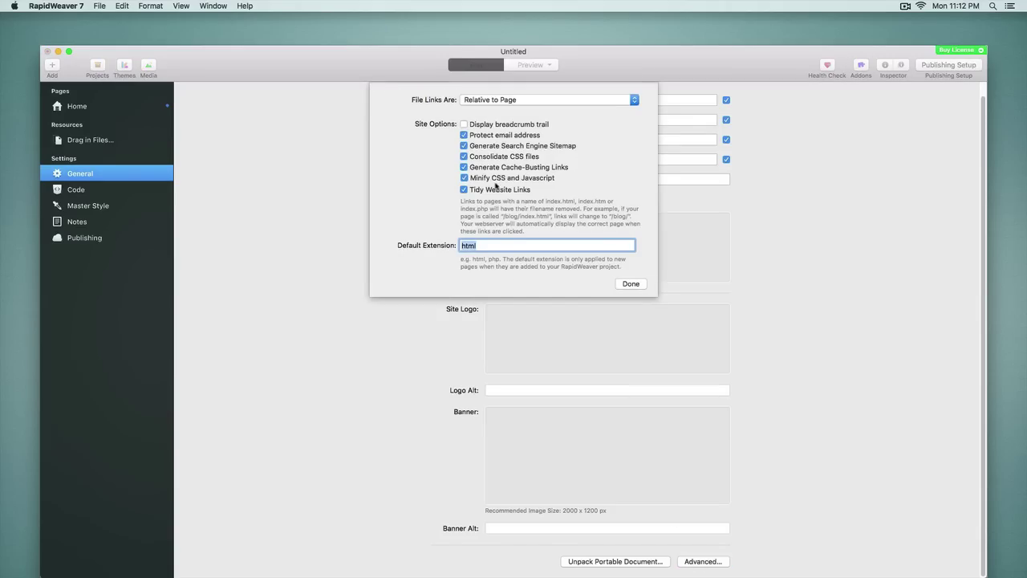
{"action": "mouse_move", "coordinate": [562, 170]}
{"action": "mouse_move", "coordinate": [477, 183]}
{"action": "left_click", "coordinate": [631, 283]}
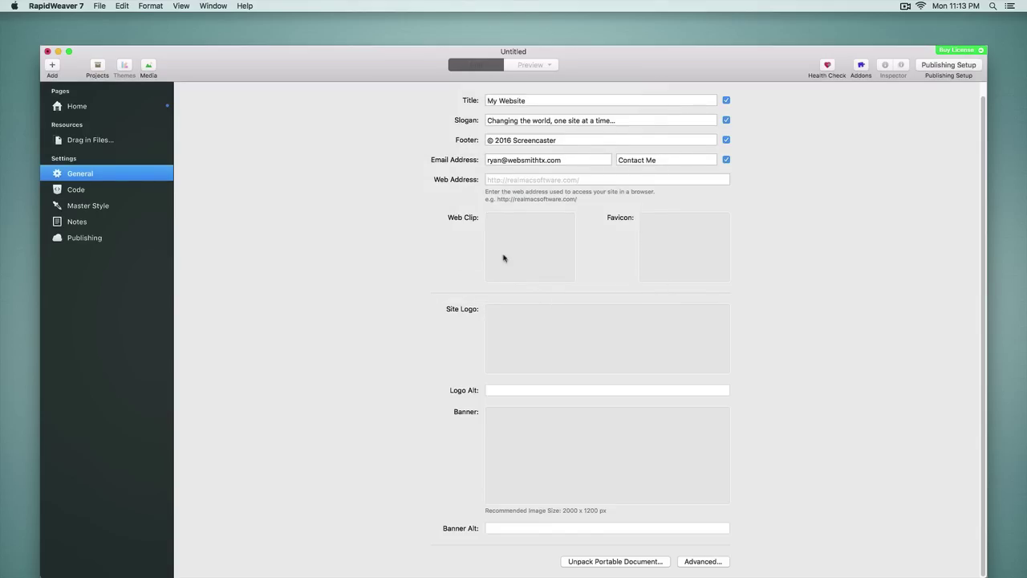
{"action": "mouse_move", "coordinate": [503, 254]}
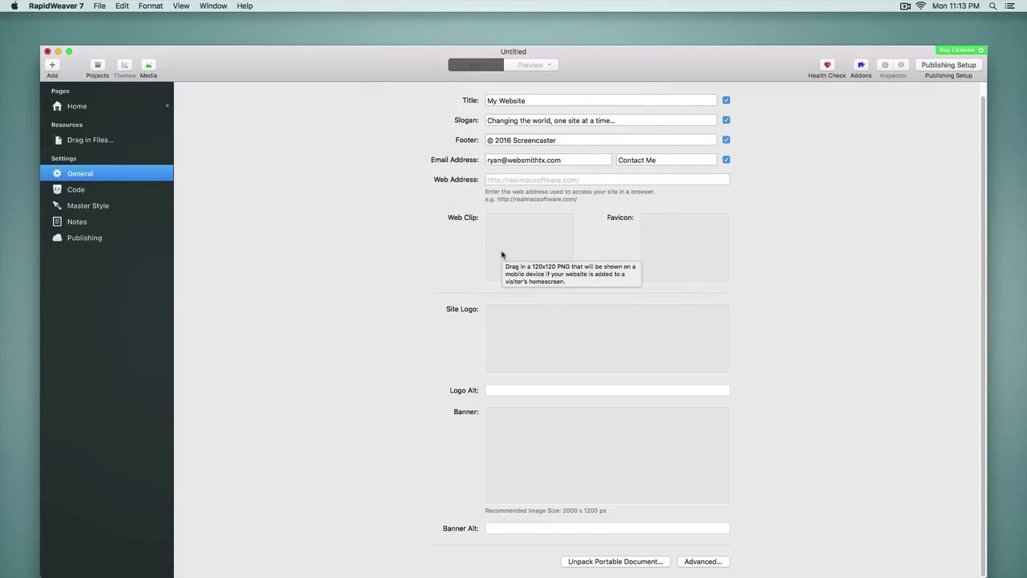
Step: Open the Code settings and step through the Body, CSS and Javascript code areas, ending on Javascript
{"action": "left_click", "coordinate": [90, 193]}
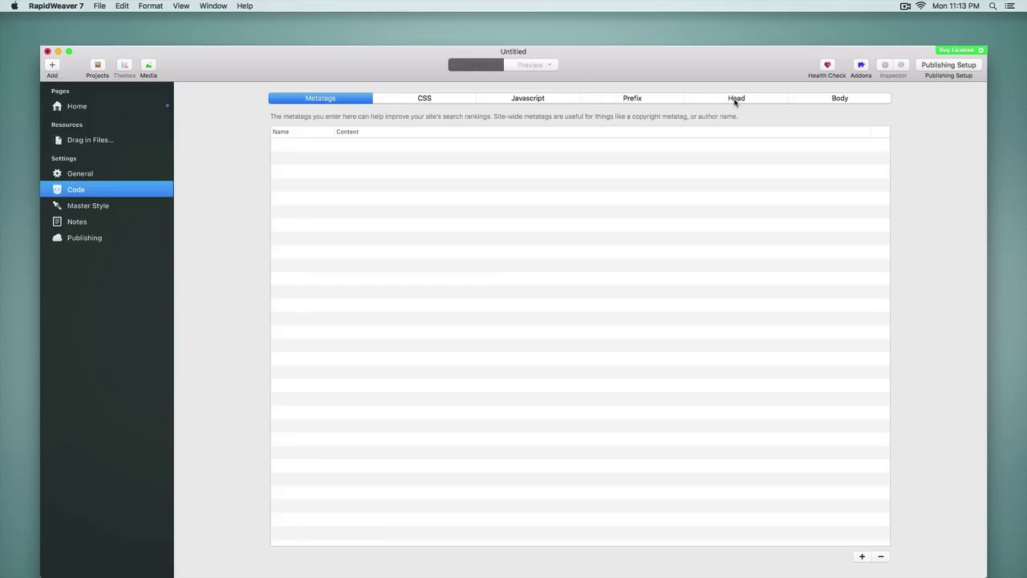
{"action": "left_click", "coordinate": [845, 101]}
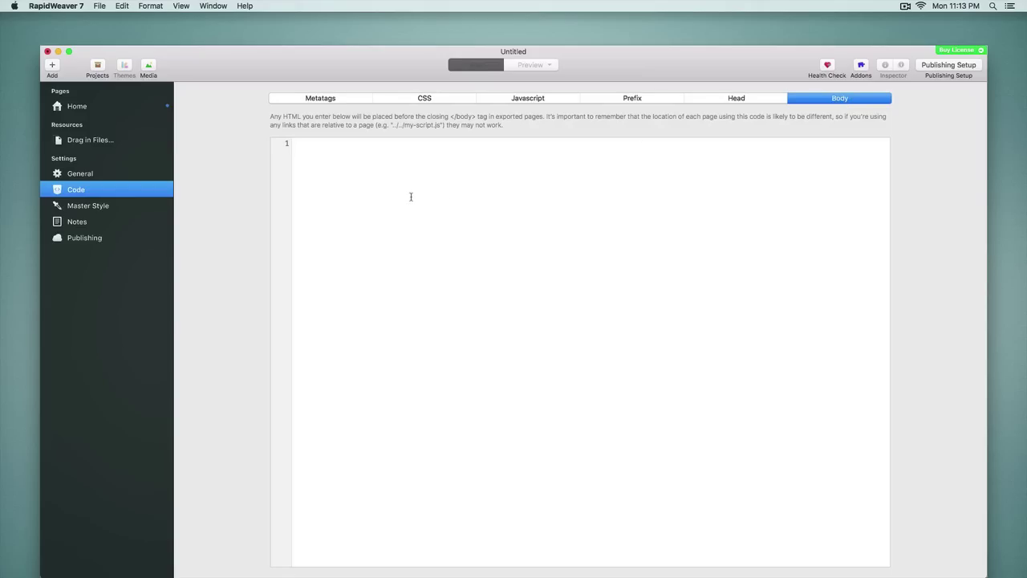
{"action": "left_click", "coordinate": [423, 102]}
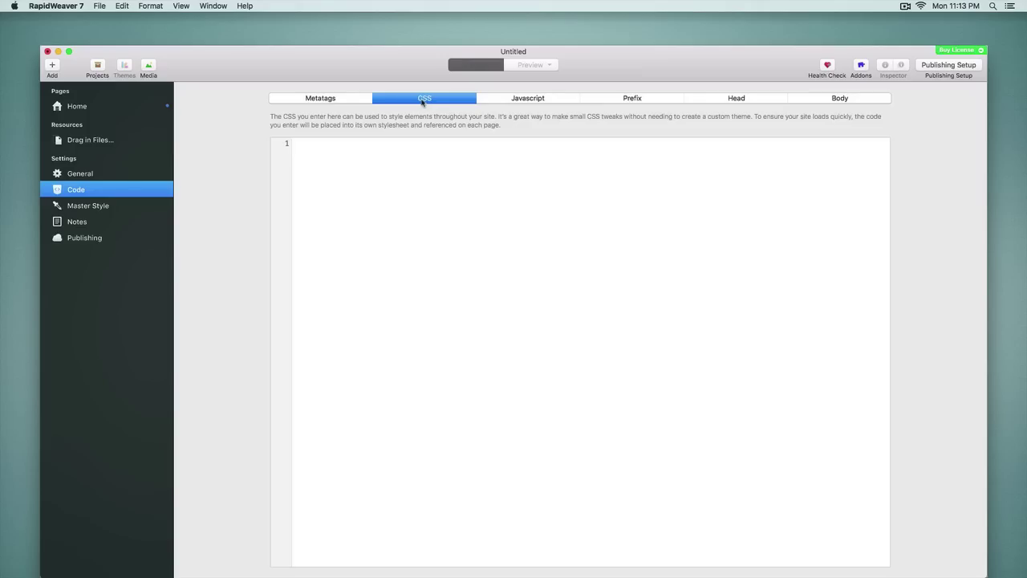
{"action": "left_click", "coordinate": [487, 101]}
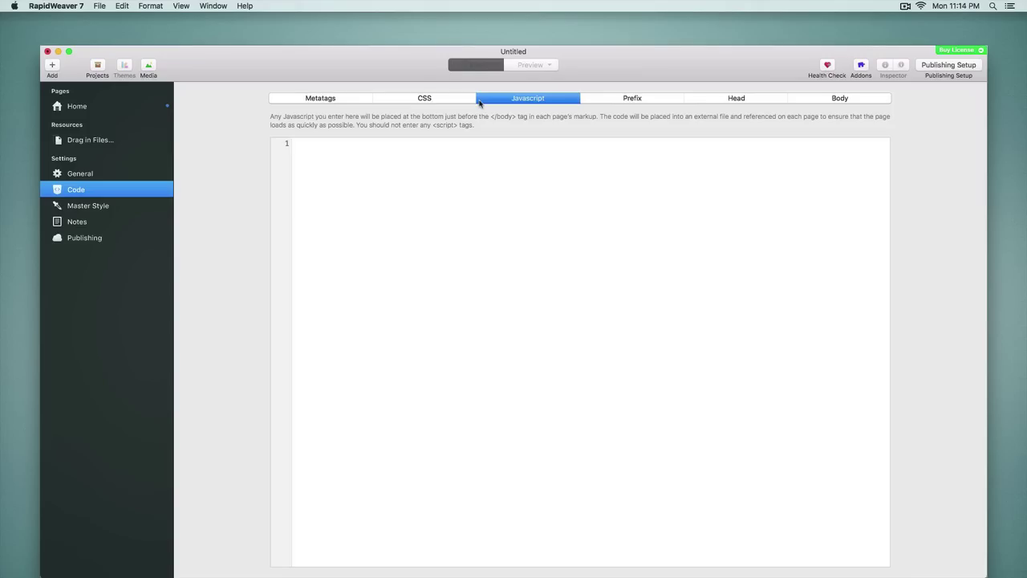
Step: Rename the publishing destination 'Live Site' and add a second destination named 'Test Site'
{"action": "left_click", "coordinate": [89, 237]}
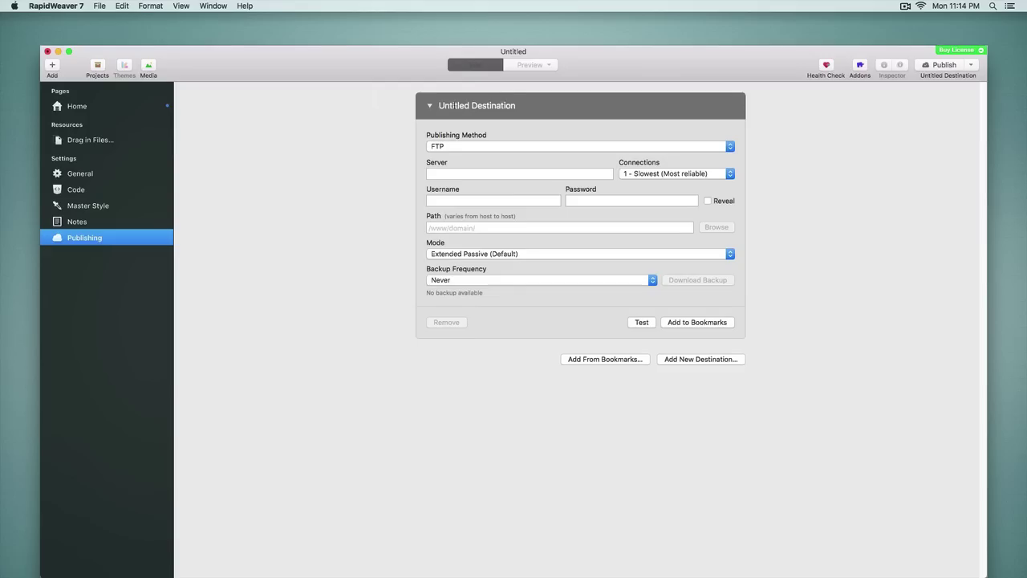
{"action": "triple_click", "coordinate": [463, 105]}
{"action": "type", "text": "Live Site"}
{"action": "left_click", "coordinate": [697, 361]}
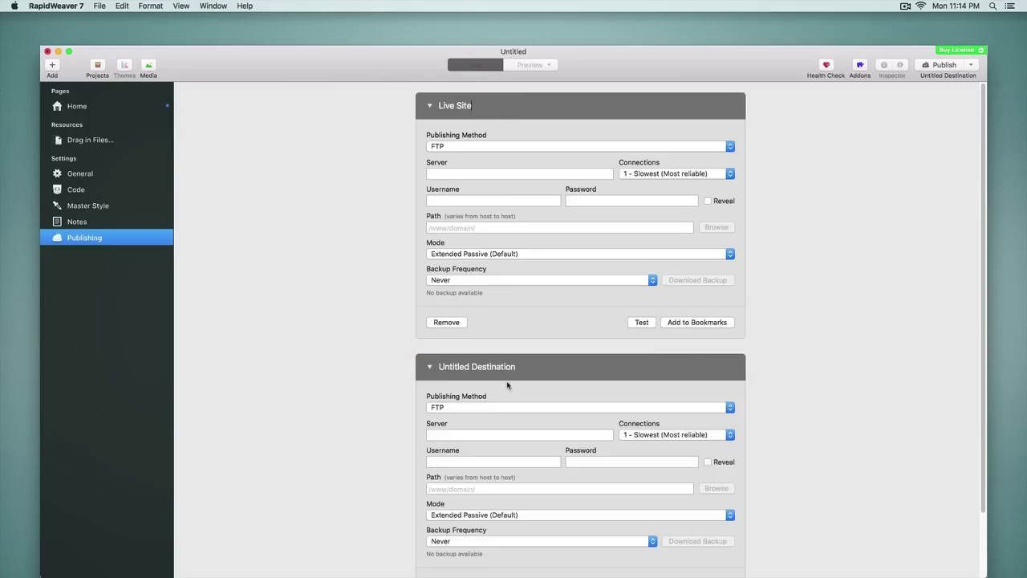
{"action": "triple_click", "coordinate": [443, 366]}
{"action": "type", "text": "Test Site"}
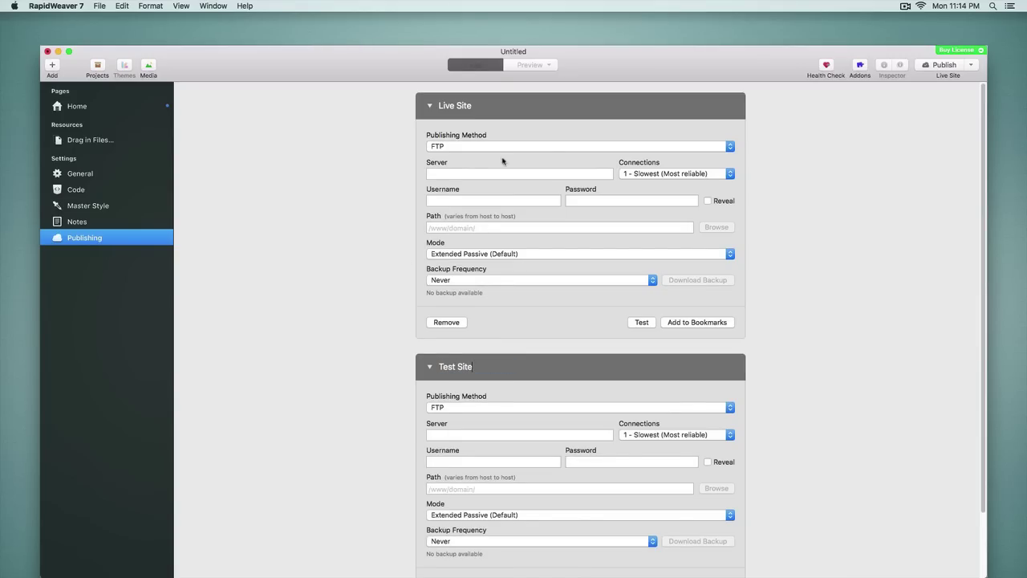
Step: Set the Live Site path to /public_html and the Test Site path to /public_html/test
{"action": "left_click", "coordinate": [455, 227]}
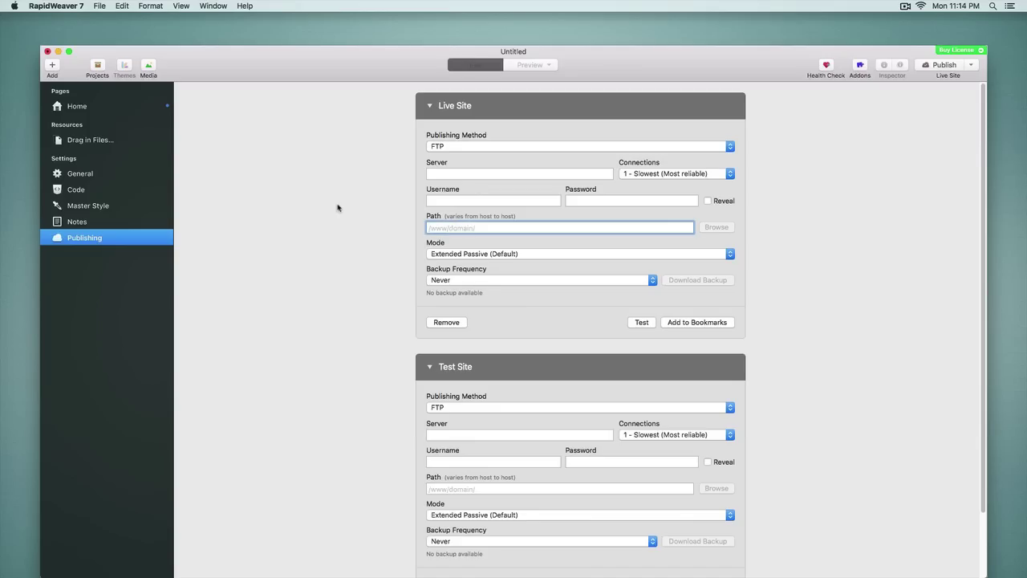
{"action": "type", "text": "/public_html"}
{"action": "key", "text": "super+a"}
{"action": "left_click", "coordinate": [436, 489]}
{"action": "type", "text": "/l"}
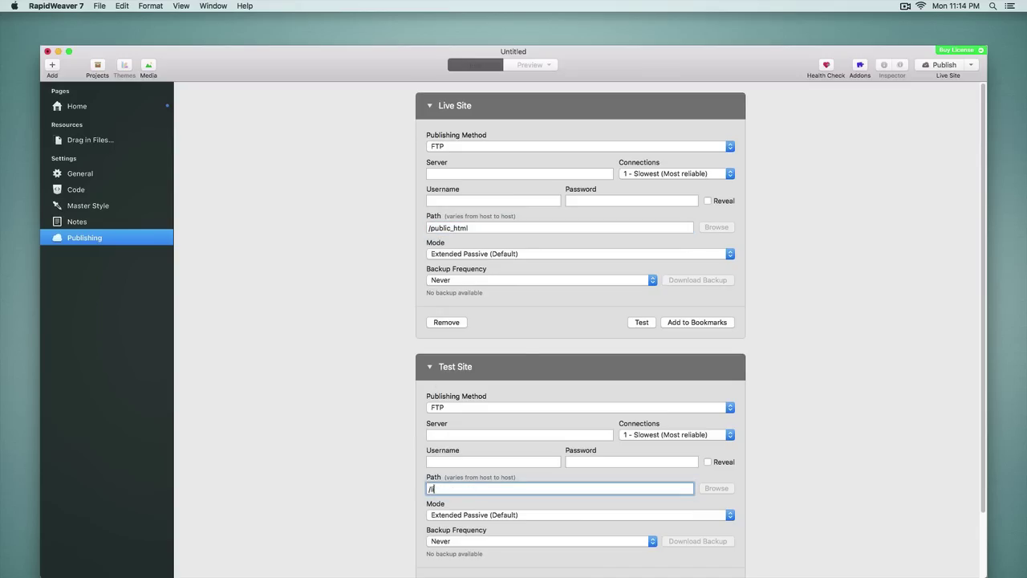
{"action": "key", "text": "BackSpace"}
{"action": "type", "text": "public_html/test"}
{"action": "key", "text": "Return"}
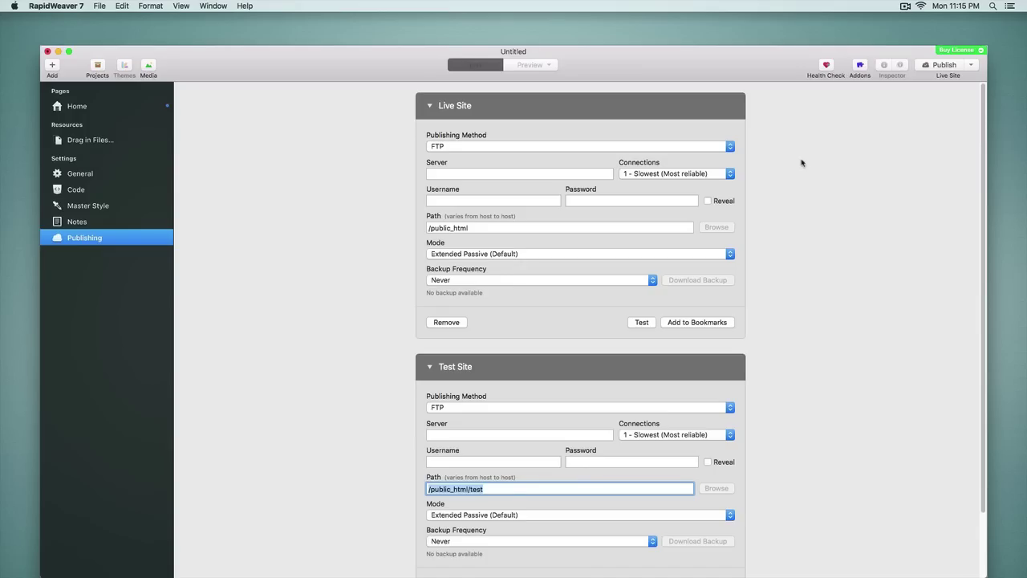
{"action": "left_click", "coordinate": [972, 65]}
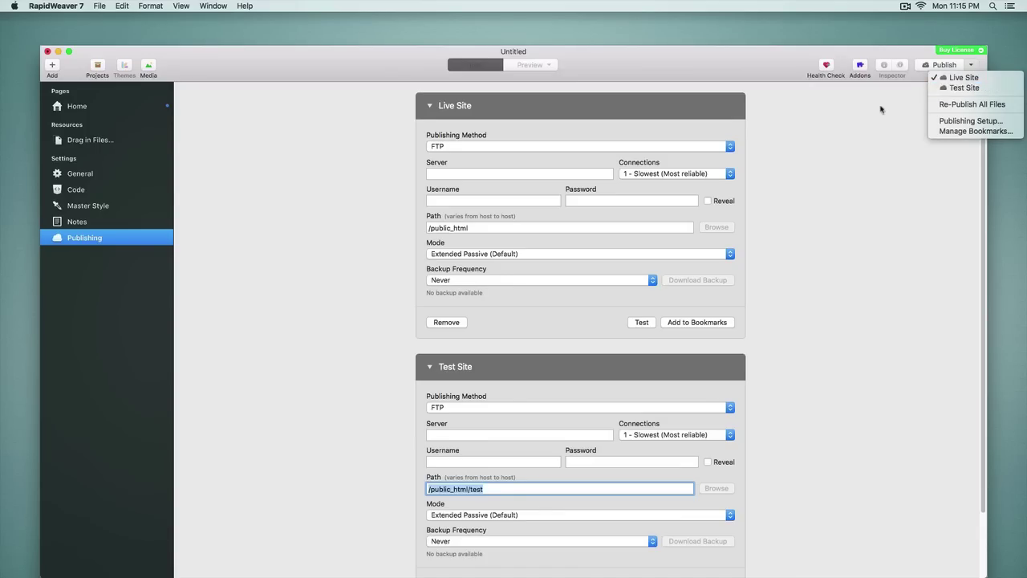
{"action": "left_click", "coordinate": [832, 137]}
{"action": "scroll", "coordinate": [830, 139], "scroll_direction": "down", "scroll_amount": 1}
{"action": "scroll", "coordinate": [830, 140], "scroll_direction": "down", "scroll_amount": 2}
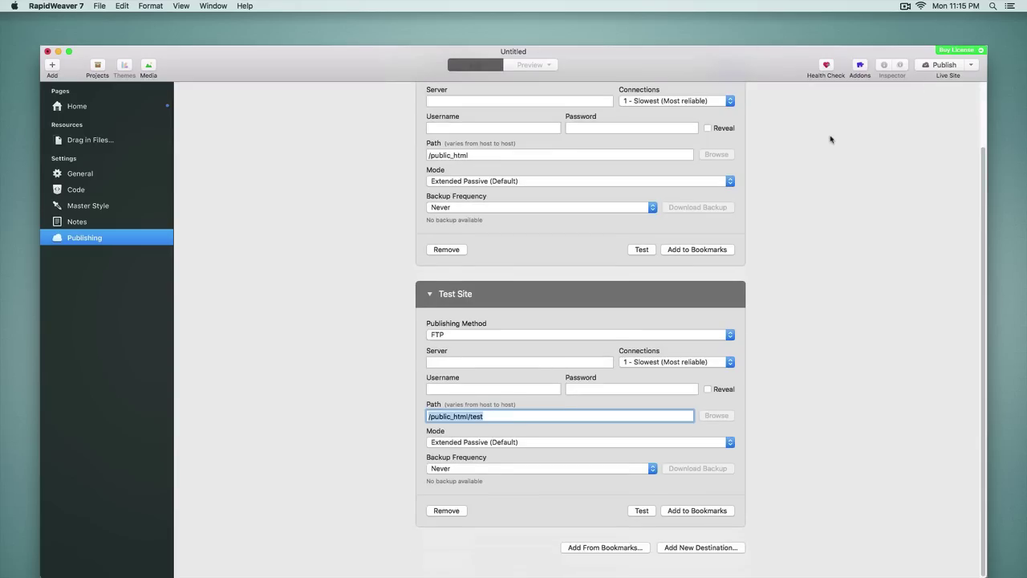
{"action": "scroll", "coordinate": [831, 139], "scroll_direction": "up", "scroll_amount": 3}
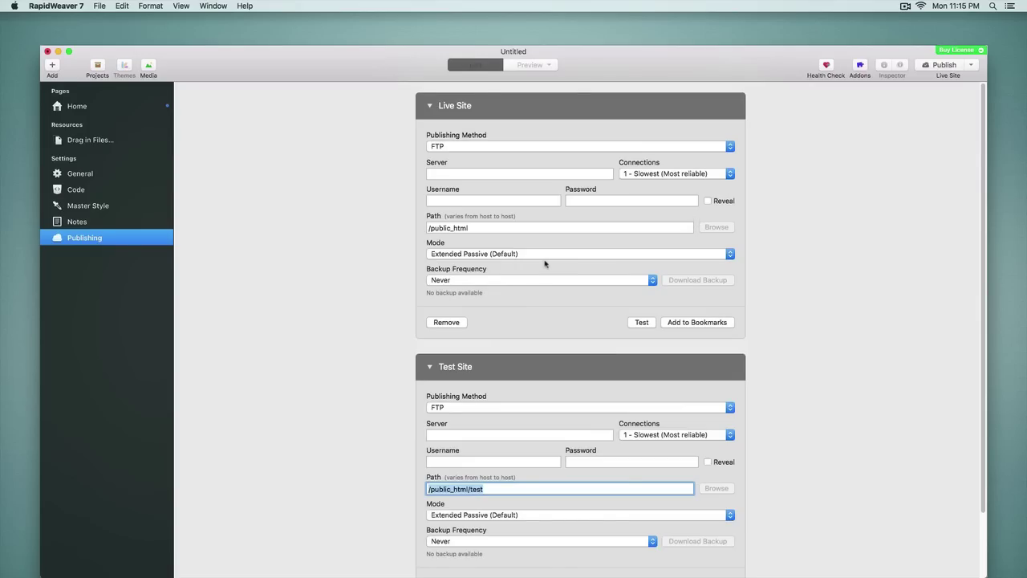
{"action": "left_click", "coordinate": [487, 281]}
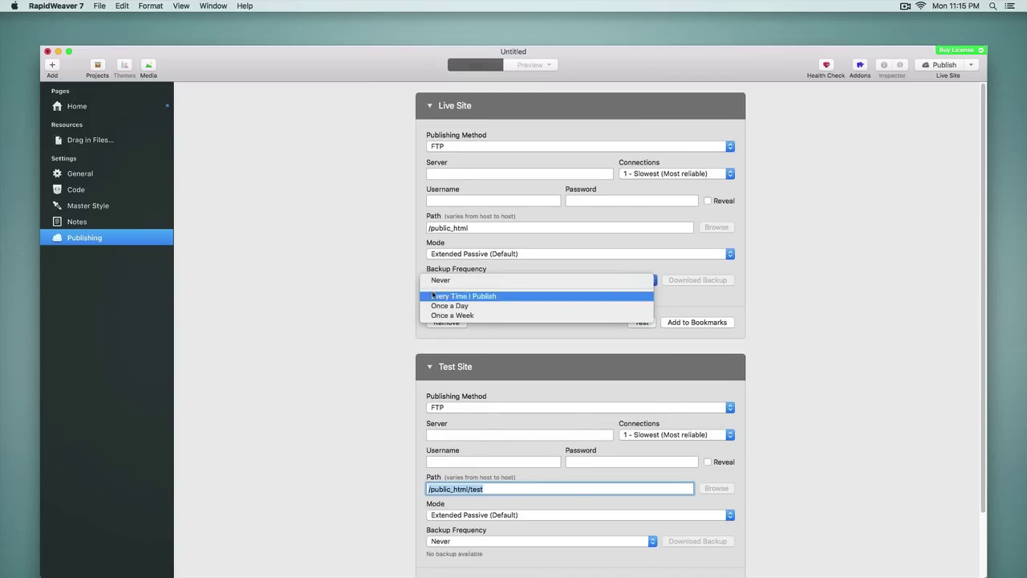
{"action": "left_click", "coordinate": [398, 289]}
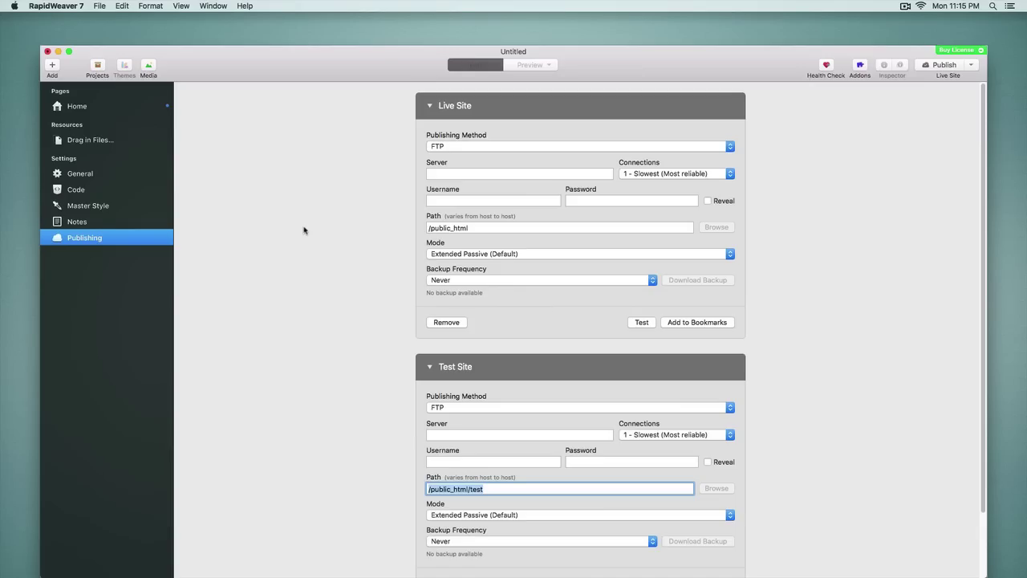
Step: Open Preferences and check 'Hide Classic Themes' in the General pane
{"action": "left_click", "coordinate": [60, 6]}
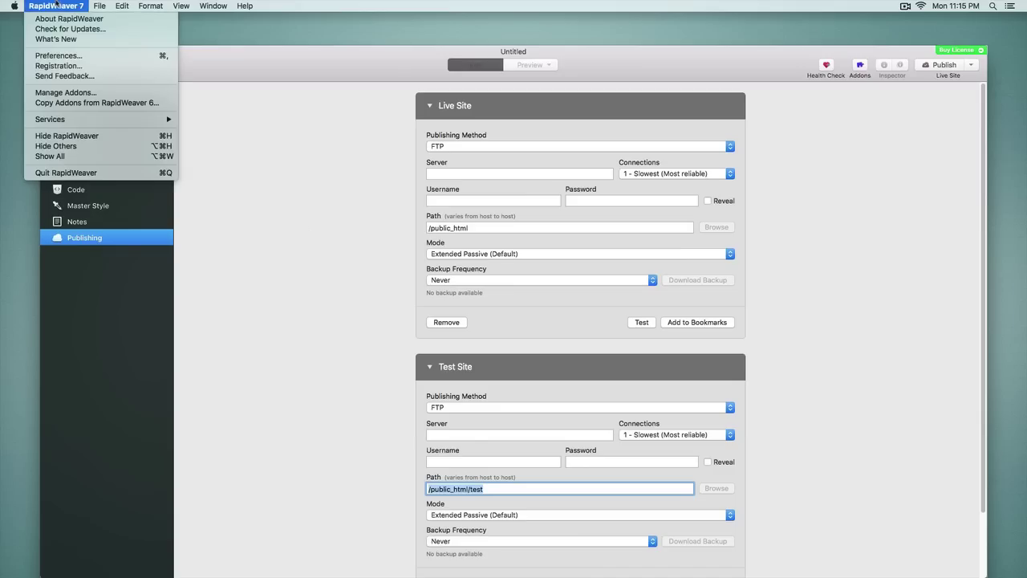
{"action": "left_click", "coordinate": [58, 55]}
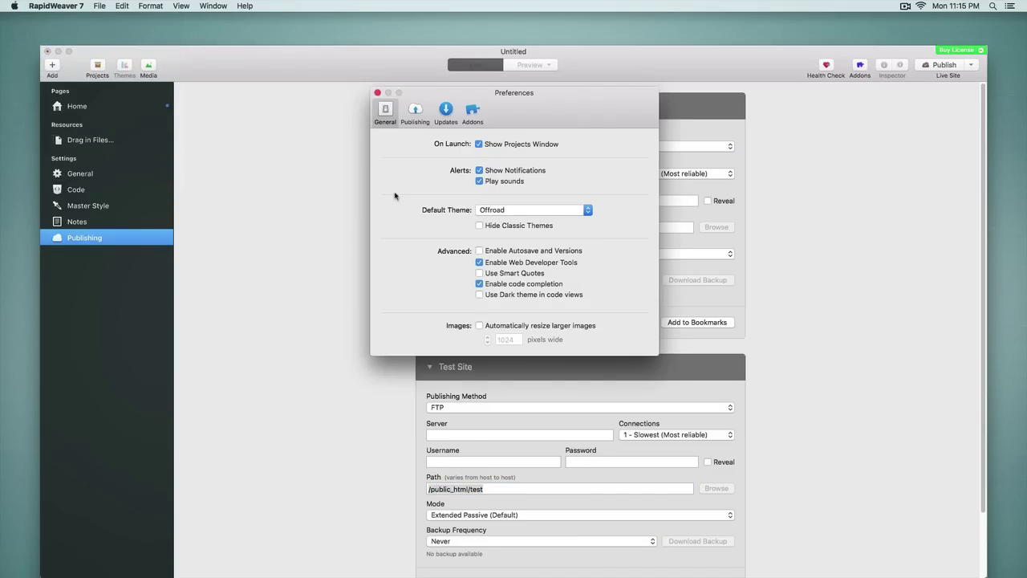
{"action": "left_click", "coordinate": [481, 227]}
{"action": "mouse_move", "coordinate": [482, 277]}
Step: Check 'Use Dark theme in code views', then review the Publishing and Addons preference panes
{"action": "left_click", "coordinate": [479, 294]}
{"action": "left_click", "coordinate": [416, 111]}
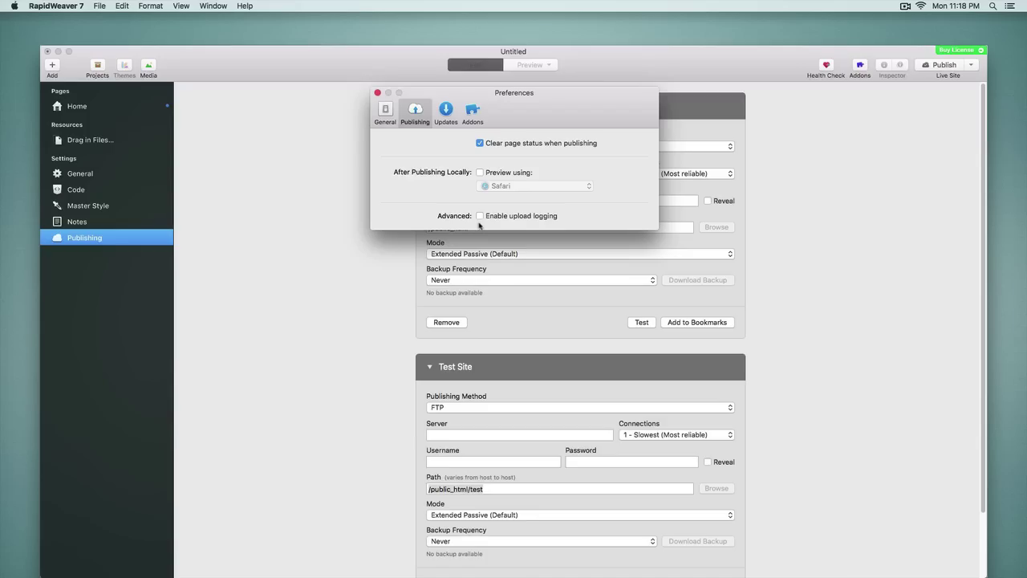
{"action": "left_click", "coordinate": [472, 112]}
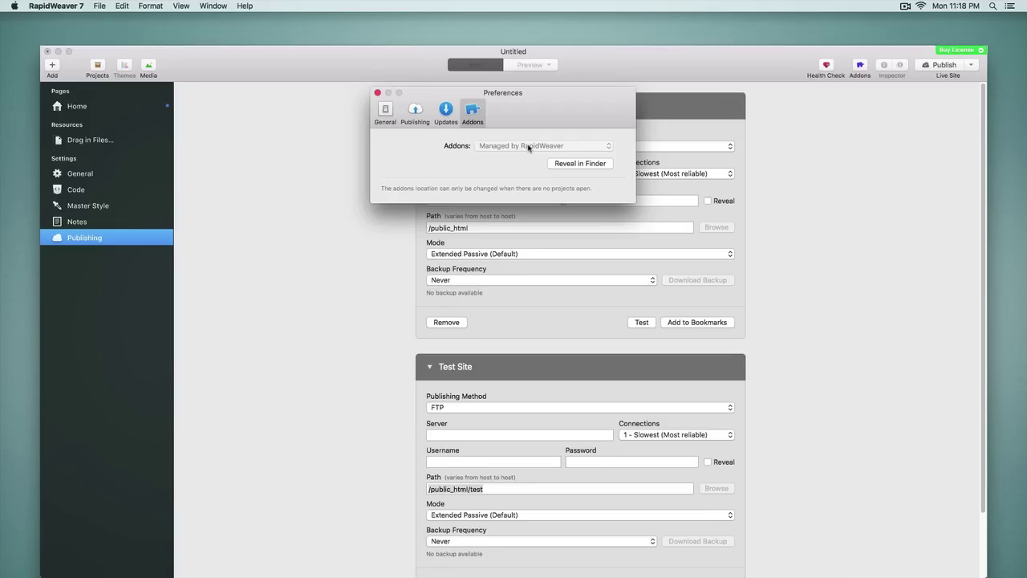
Step: Close the Preferences window and select the Home page in the sidebar
{"action": "left_click", "coordinate": [378, 93]}
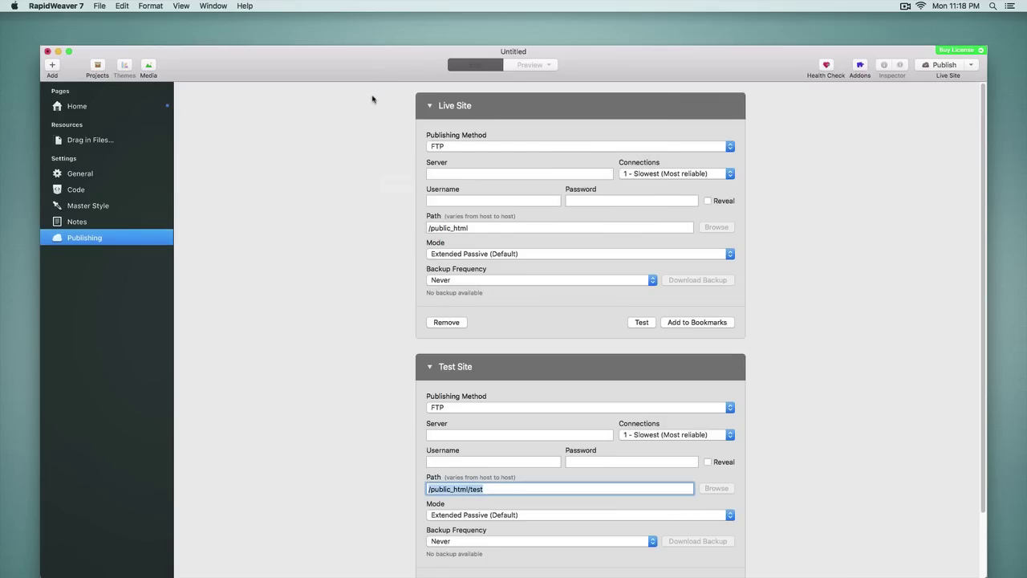
{"action": "left_click", "coordinate": [89, 111]}
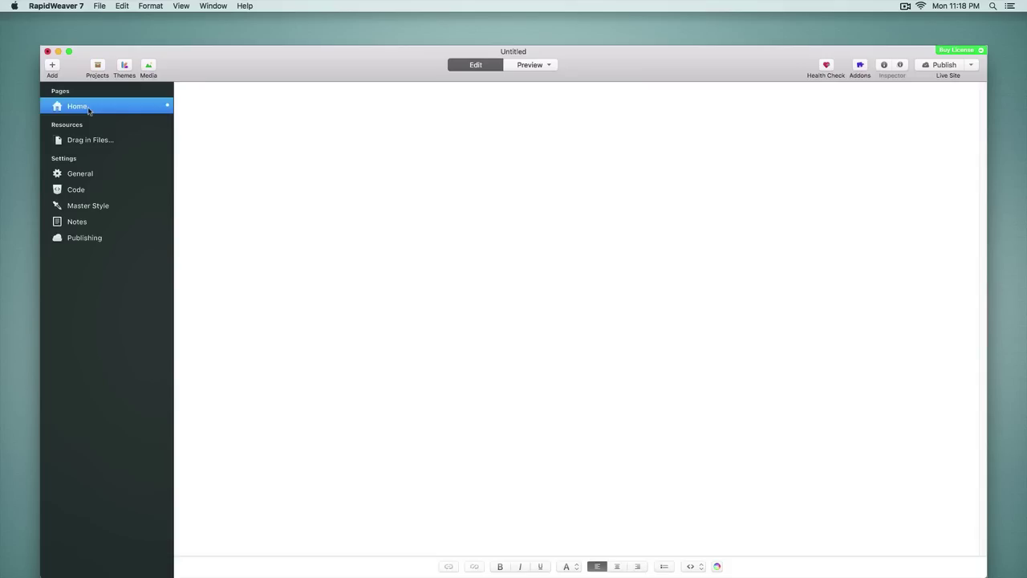
Step: Filter the theme browser from 'All Themes (147)' to 'New Themes (9)' and scroll through them
{"action": "left_click", "coordinate": [124, 66]}
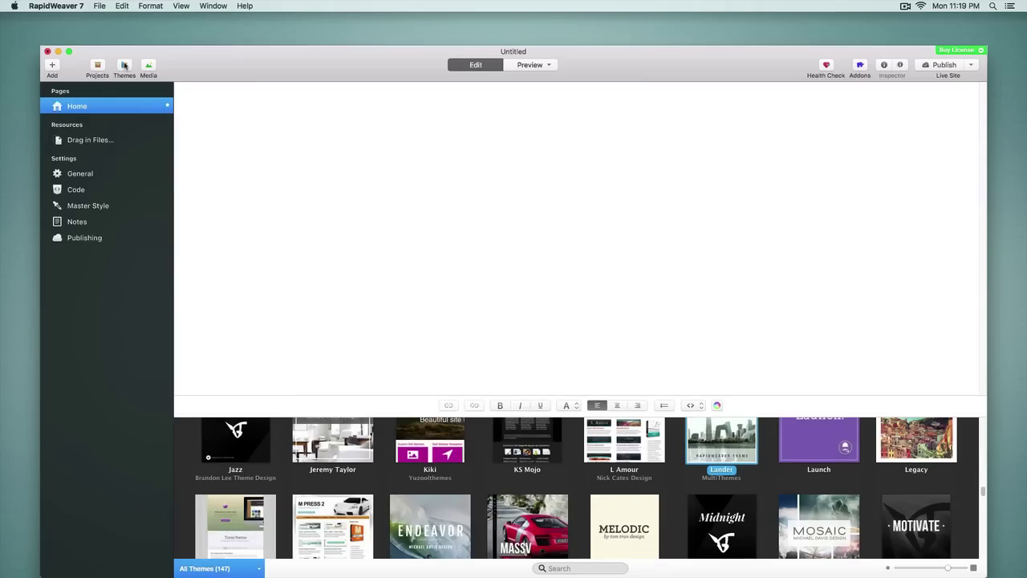
{"action": "left_click", "coordinate": [258, 570]}
{"action": "left_click", "coordinate": [224, 404]}
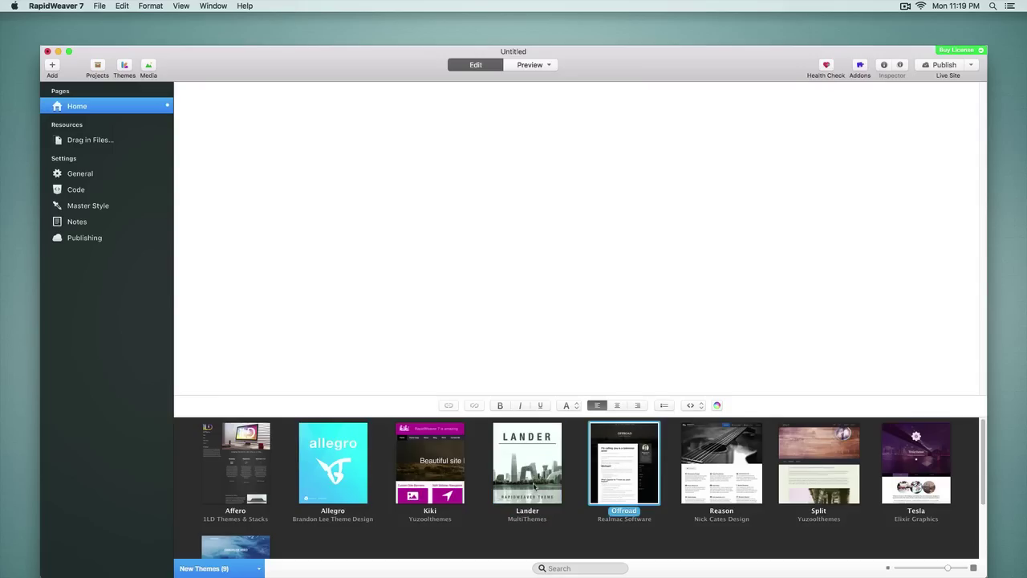
{"action": "scroll", "coordinate": [535, 486], "scroll_direction": "down", "scroll_amount": 3}
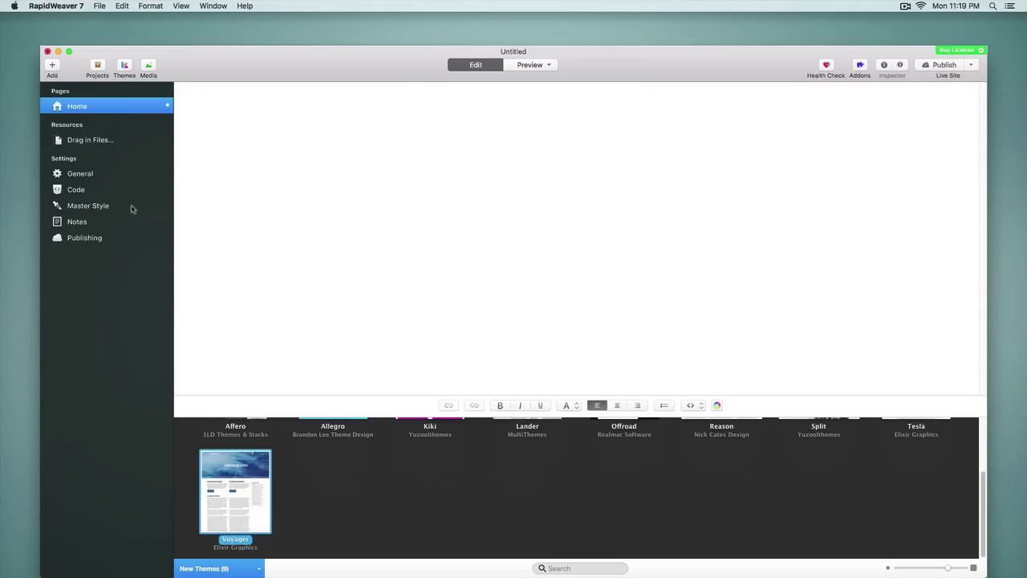
Step: Drag banner.jpg from the Downloads stack into the Banner well of the General settings
{"action": "left_click", "coordinate": [80, 173]}
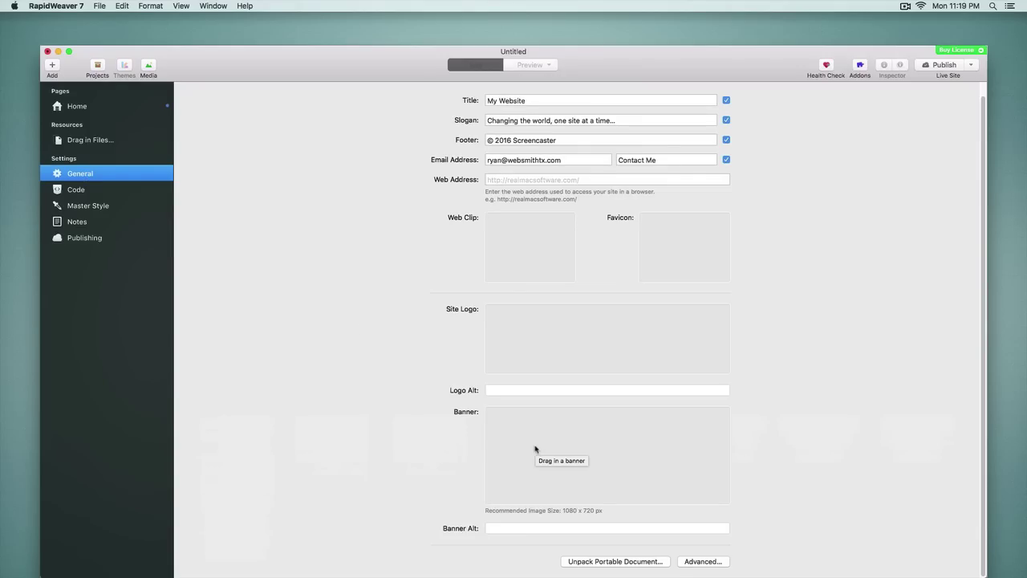
{"action": "mouse_move", "coordinate": [3, 462]}
{"action": "left_click", "coordinate": [18, 445]}
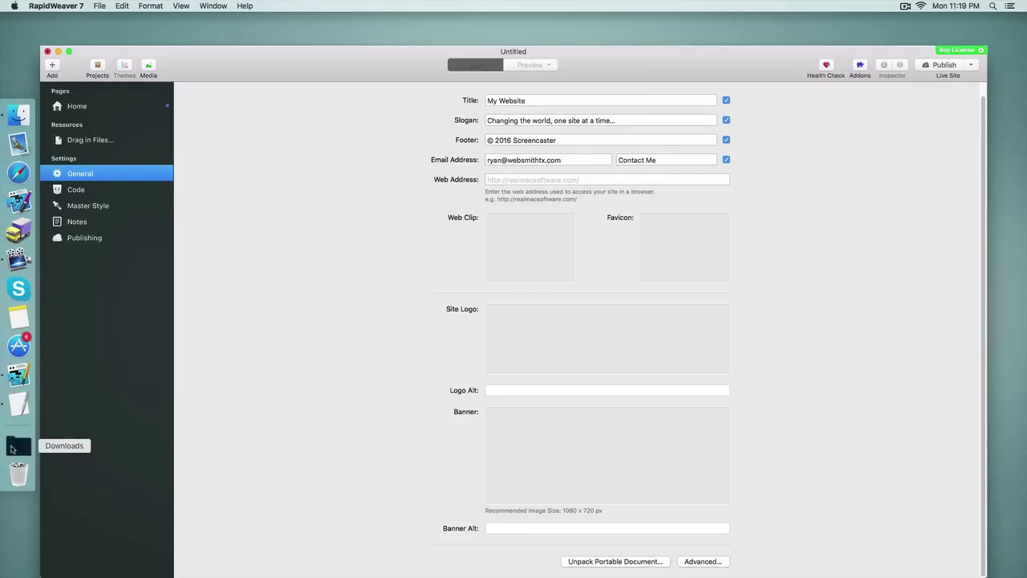
{"action": "left_click_drag", "start_coordinate": [84, 409], "coordinate": [599, 463]}
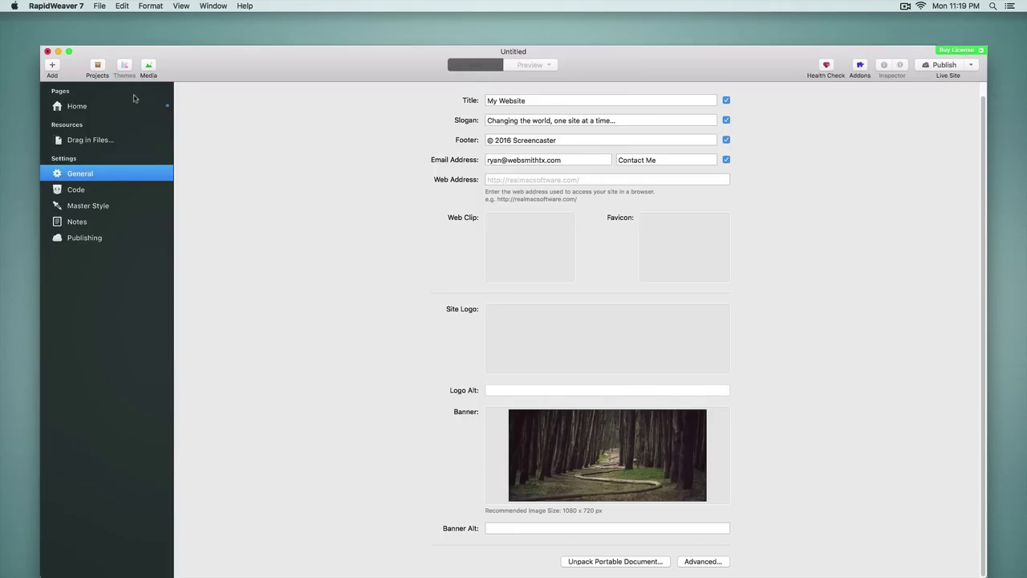
Step: Select Home, close the theme browser, and preview the banner before returning to Edit mode
{"action": "left_click", "coordinate": [111, 106]}
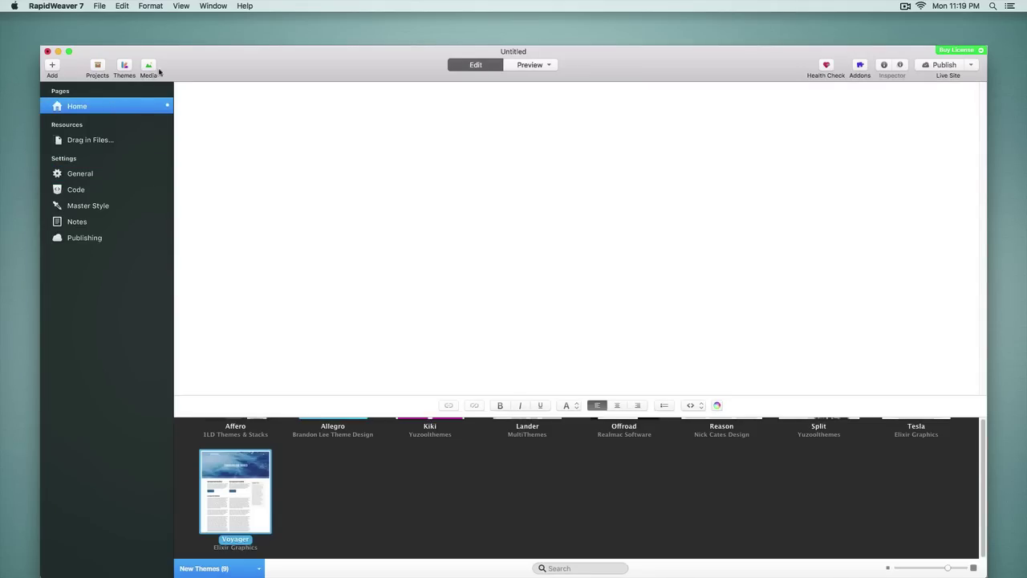
{"action": "left_click", "coordinate": [126, 68]}
{"action": "left_click", "coordinate": [520, 65]}
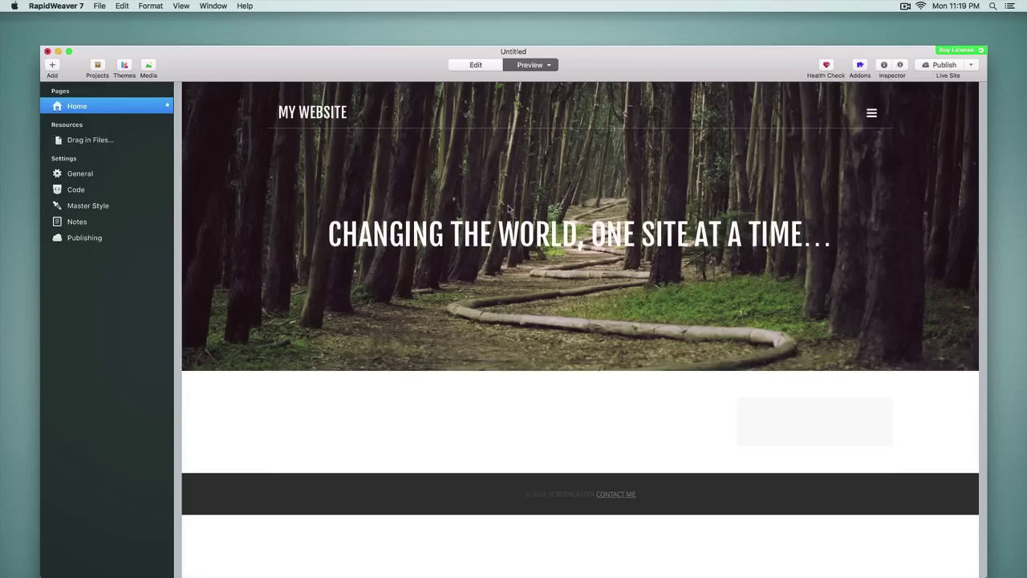
{"action": "left_click", "coordinate": [486, 66]}
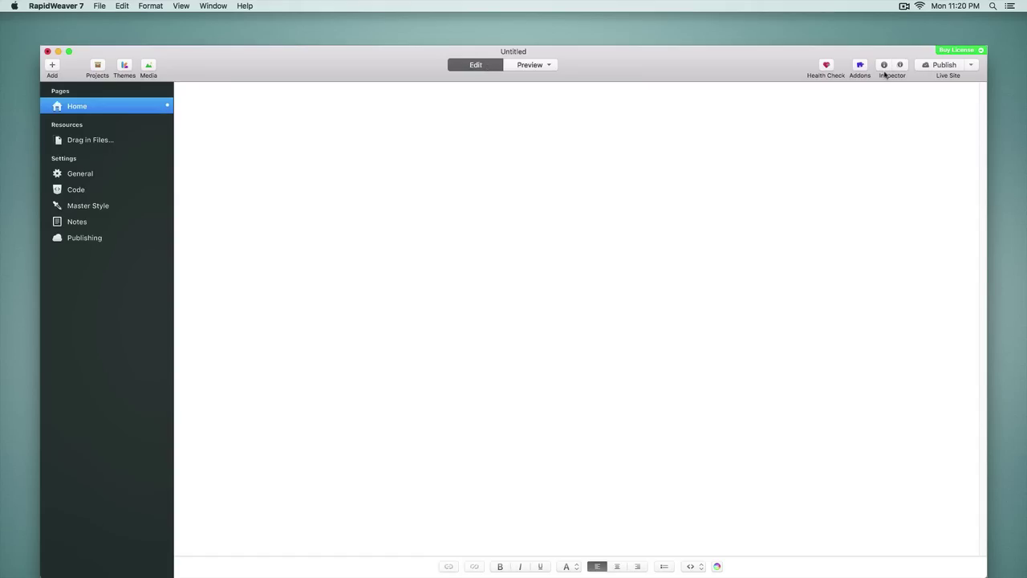
Step: Float the Page Inspector, reposition it, and stretch it taller to reveal the override settings
{"action": "left_click", "coordinate": [884, 66]}
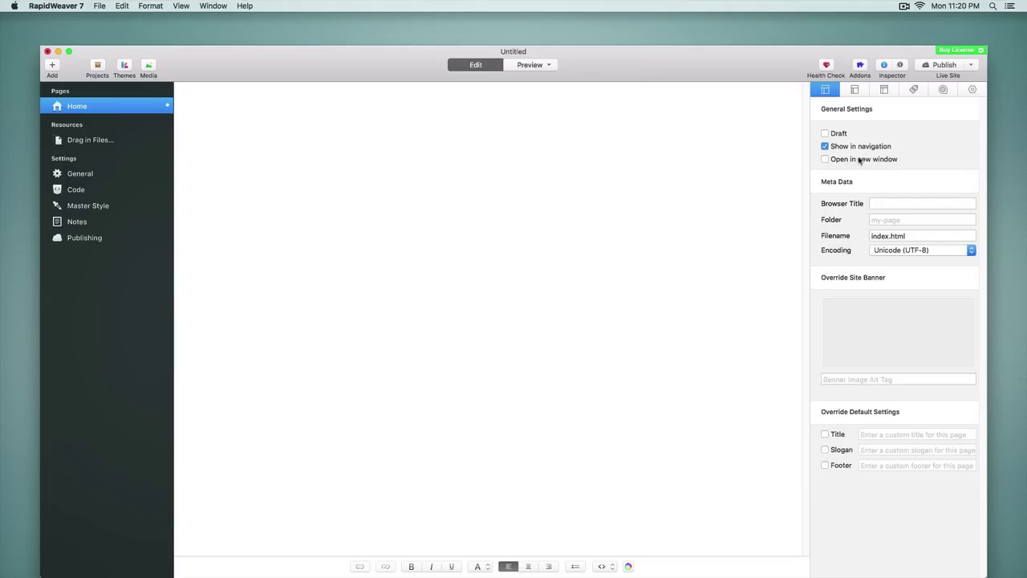
{"action": "left_click", "coordinate": [900, 65]}
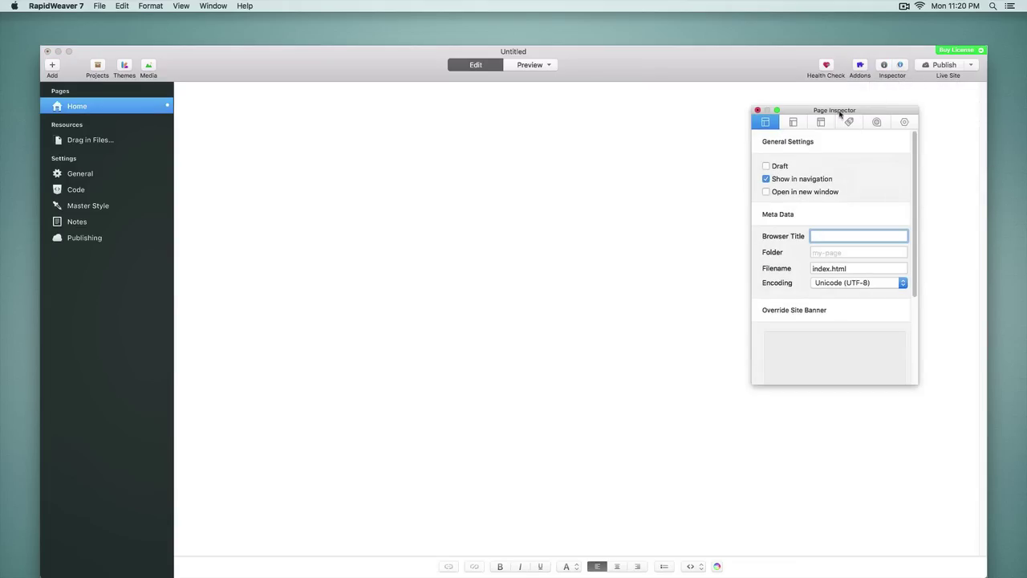
{"action": "mouse_move", "coordinate": [847, 113]}
{"action": "left_mouse_down"}
{"action": "mouse_move", "coordinate": [684, 104]}
{"action": "mouse_move", "coordinate": [854, 107]}
{"action": "left_mouse_up"}
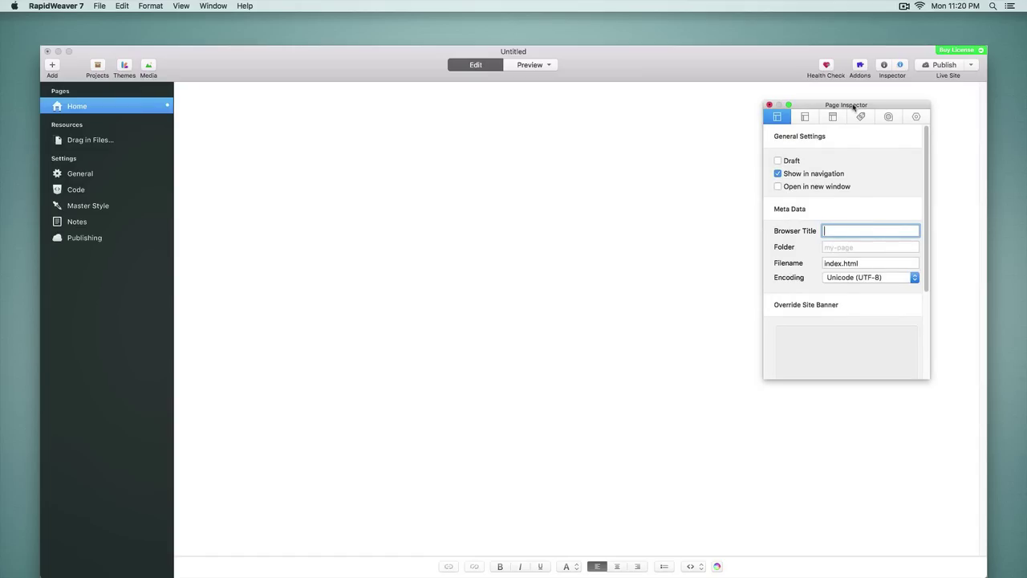
{"action": "left_click_drag", "start_coordinate": [853, 105], "coordinate": [870, 107]}
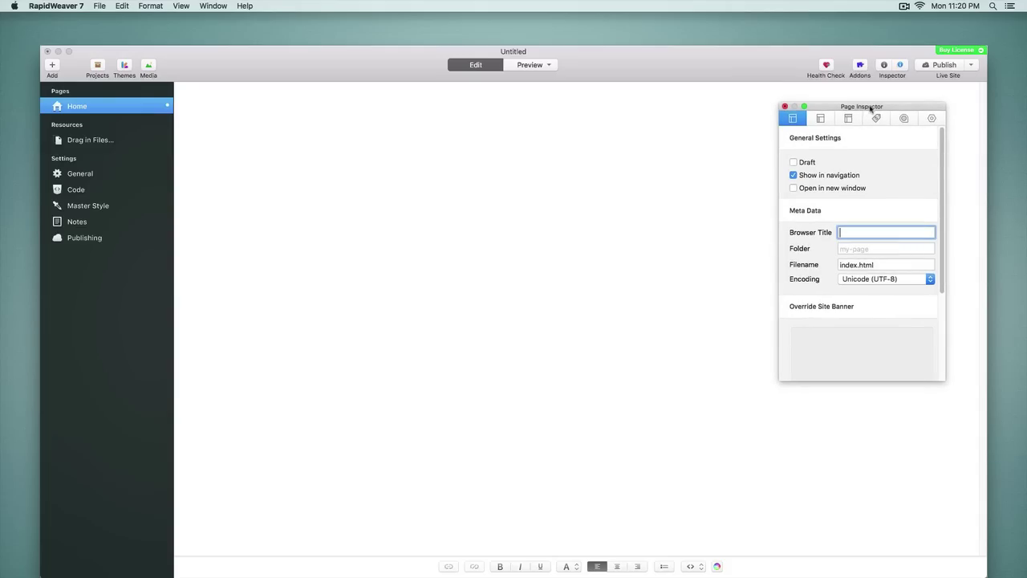
{"action": "left_click_drag", "start_coordinate": [871, 108], "coordinate": [878, 84]}
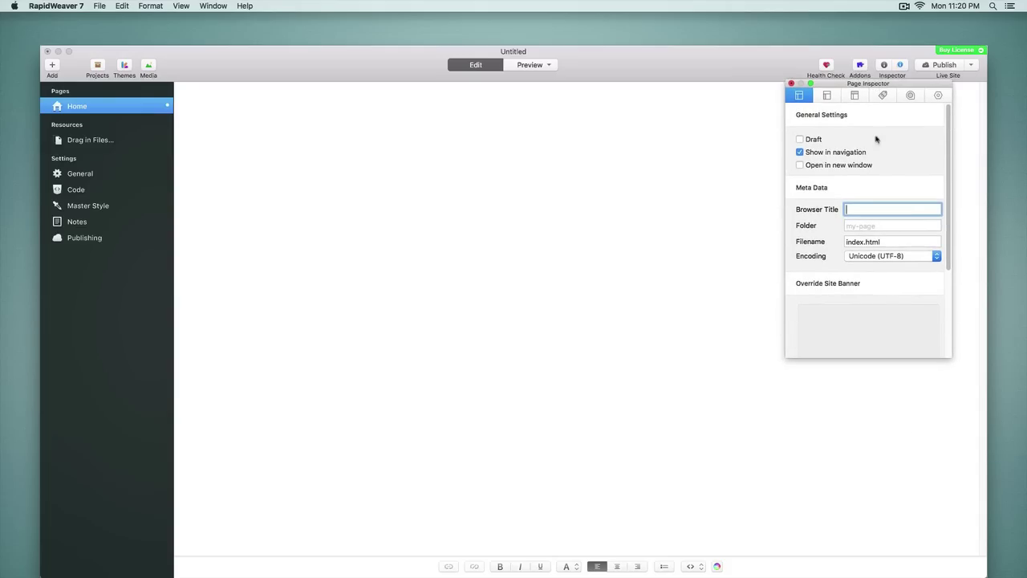
{"action": "left_click_drag", "start_coordinate": [912, 358], "coordinate": [919, 502]}
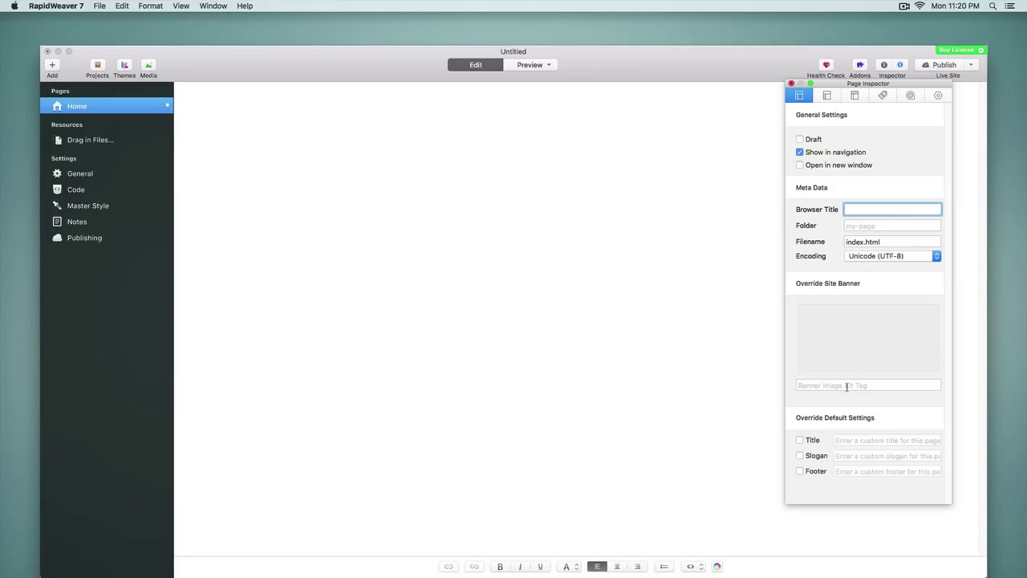
Step: Type and delete test text in the Code tab's before-body editor, then switch to Meta Tags
{"action": "left_click", "coordinate": [859, 97]}
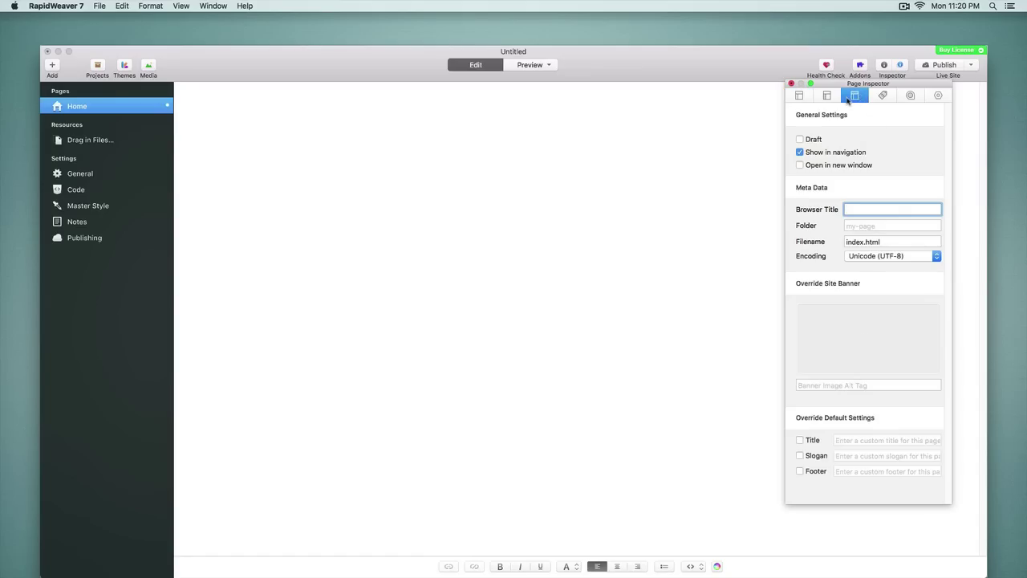
{"action": "left_click", "coordinate": [924, 138]}
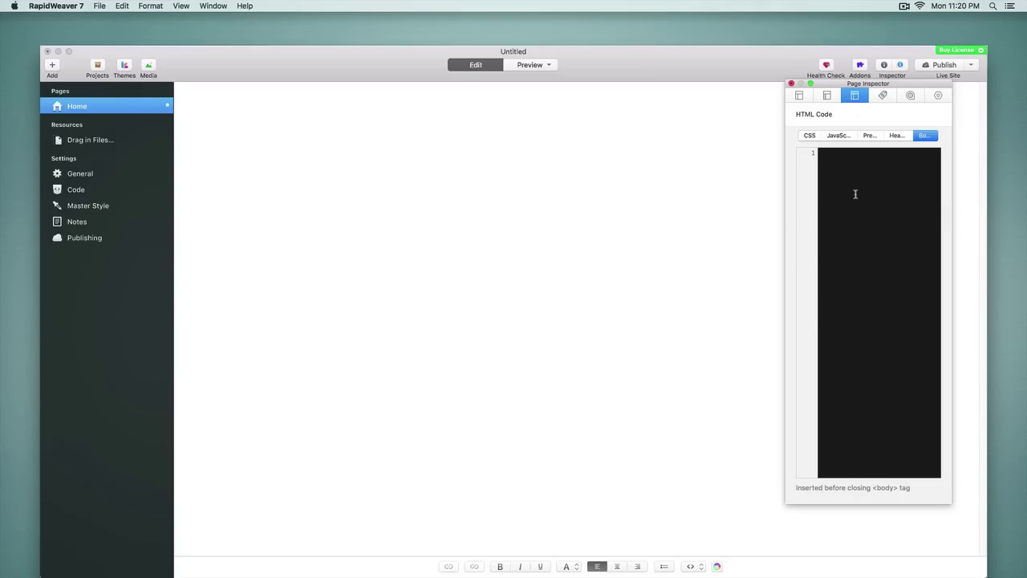
{"action": "type", "text": "dfaefads"}
{"action": "key", "text": "super+a"}
{"action": "key", "text": "BackSpace"}
{"action": "left_click", "coordinate": [883, 97]}
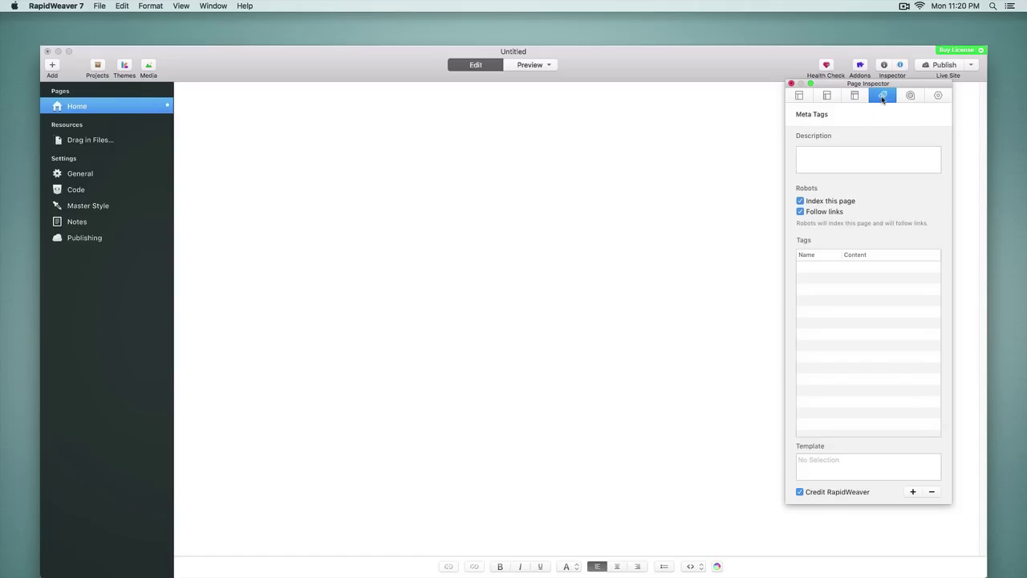
Step: Focus the Home page Description field, then add a blank custom meta tag row to the Tags list
{"action": "left_click", "coordinate": [819, 149]}
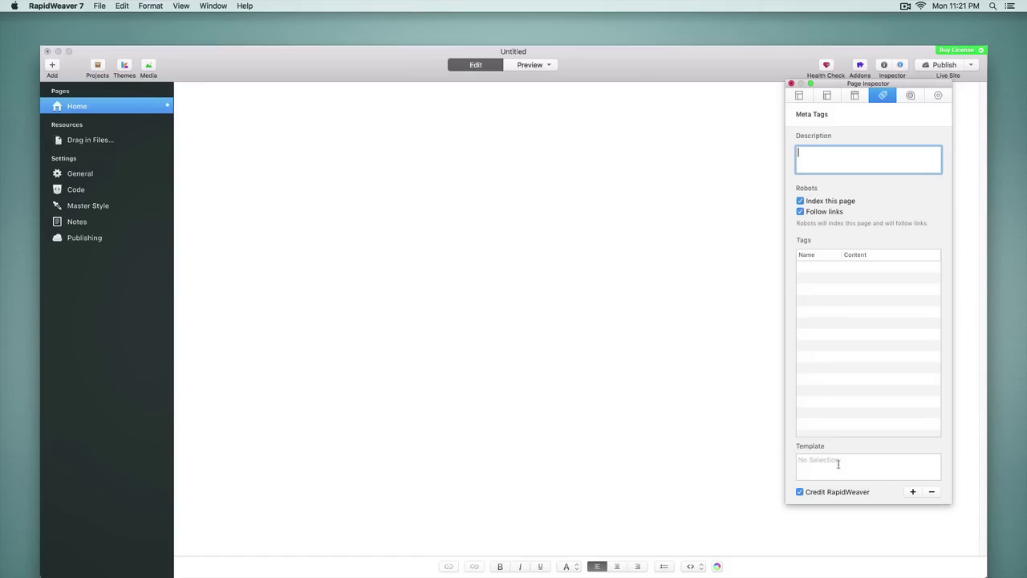
{"action": "left_click", "coordinate": [912, 491]}
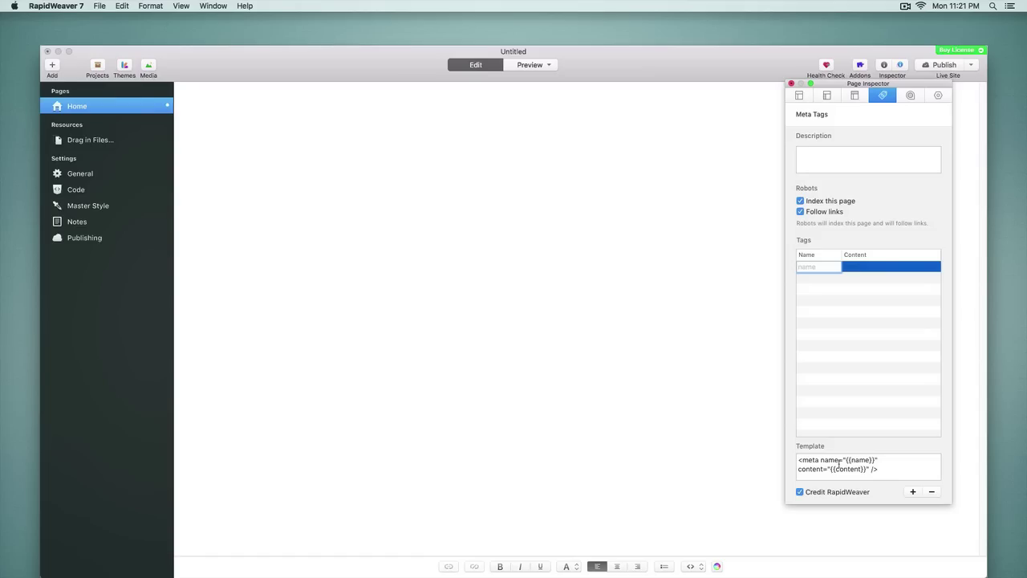
Step: Turn off Use Master Style for Home, then collapse Theme Toggles through Site Title Divider
{"action": "left_click", "coordinate": [913, 97]}
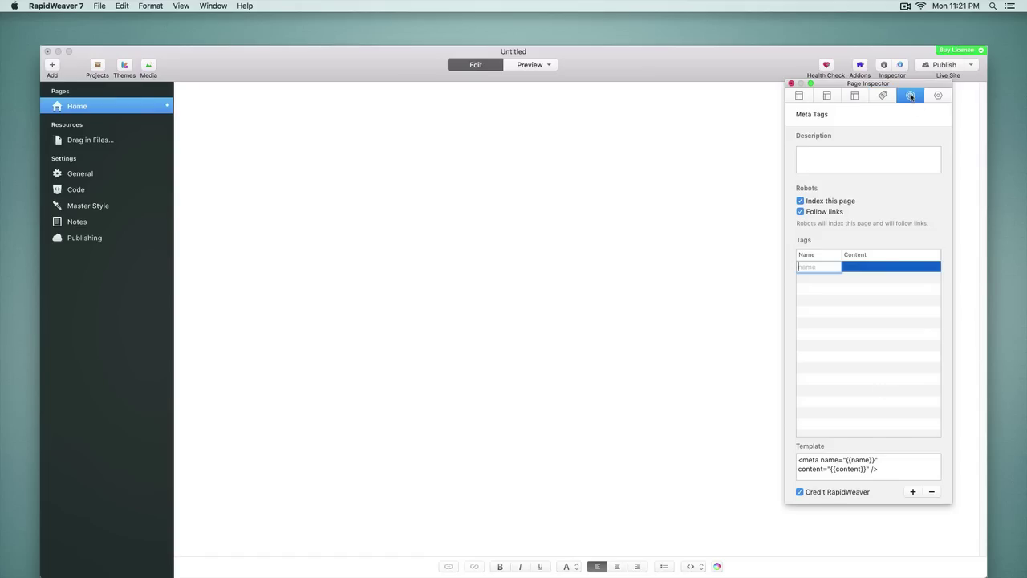
{"action": "left_click", "coordinate": [797, 118]}
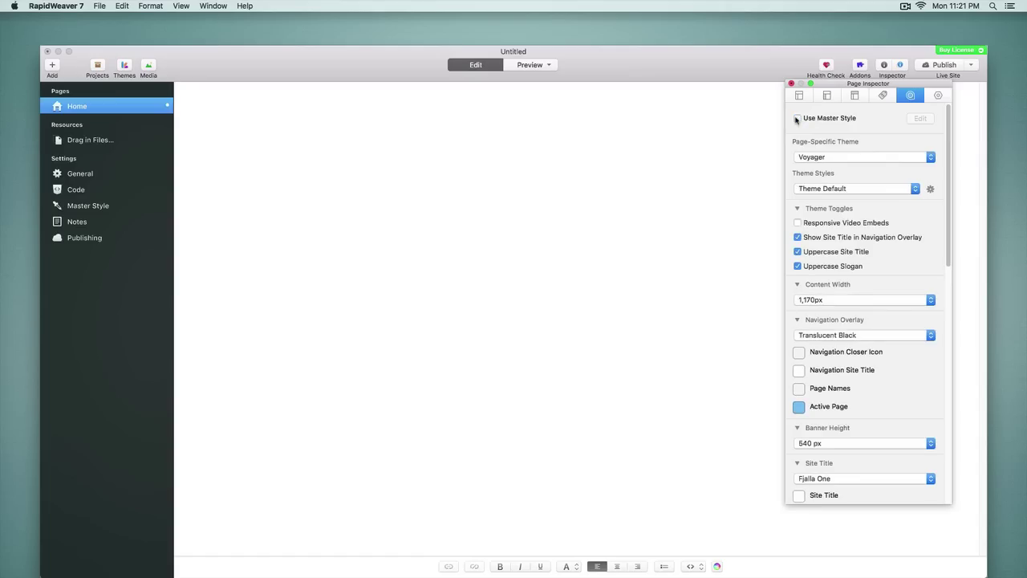
{"action": "left_click", "coordinate": [798, 208]}
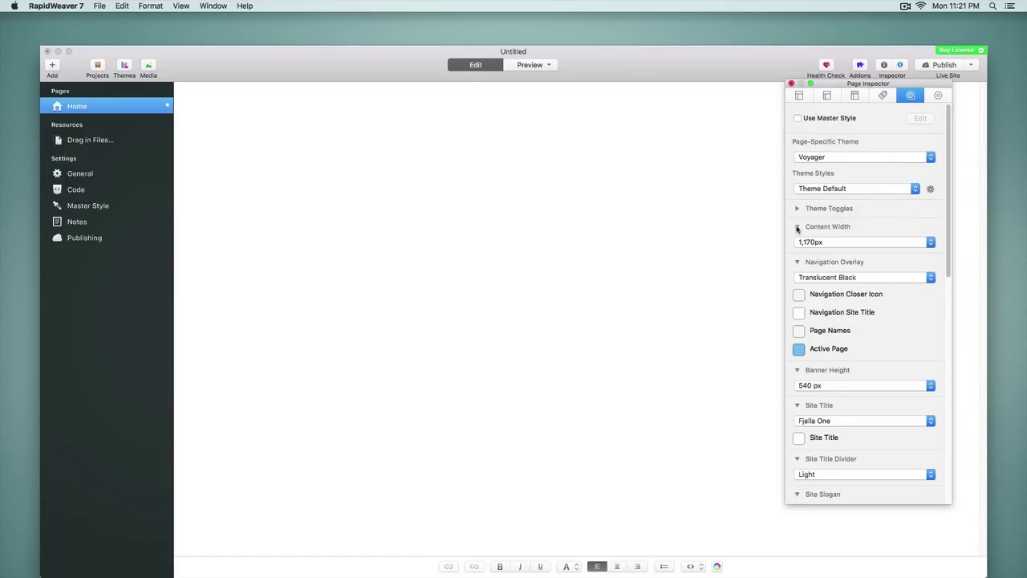
{"action": "left_click", "coordinate": [798, 228]}
{"action": "left_click", "coordinate": [798, 245]}
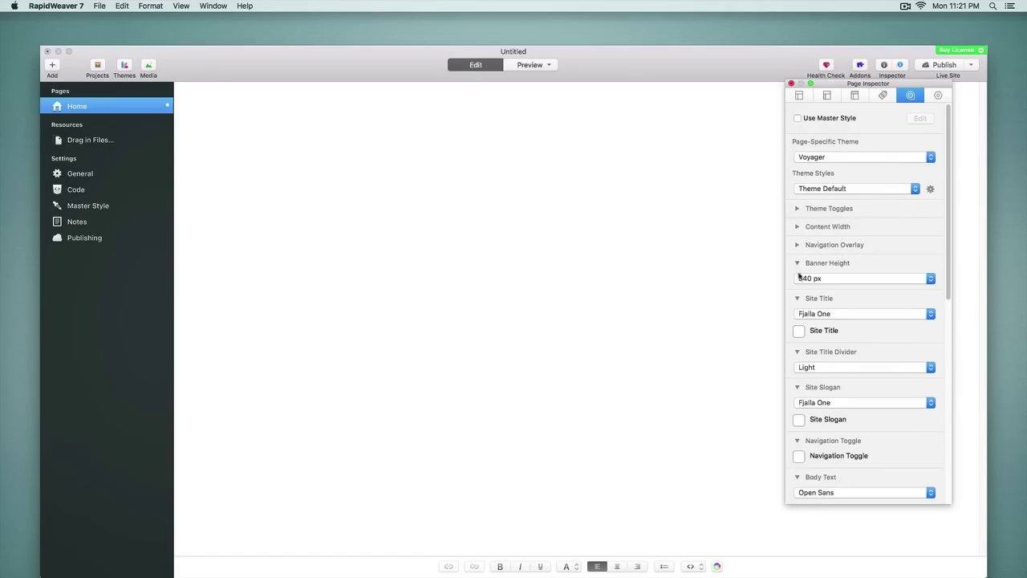
{"action": "left_click", "coordinate": [798, 263]}
{"action": "left_click", "coordinate": [799, 281]}
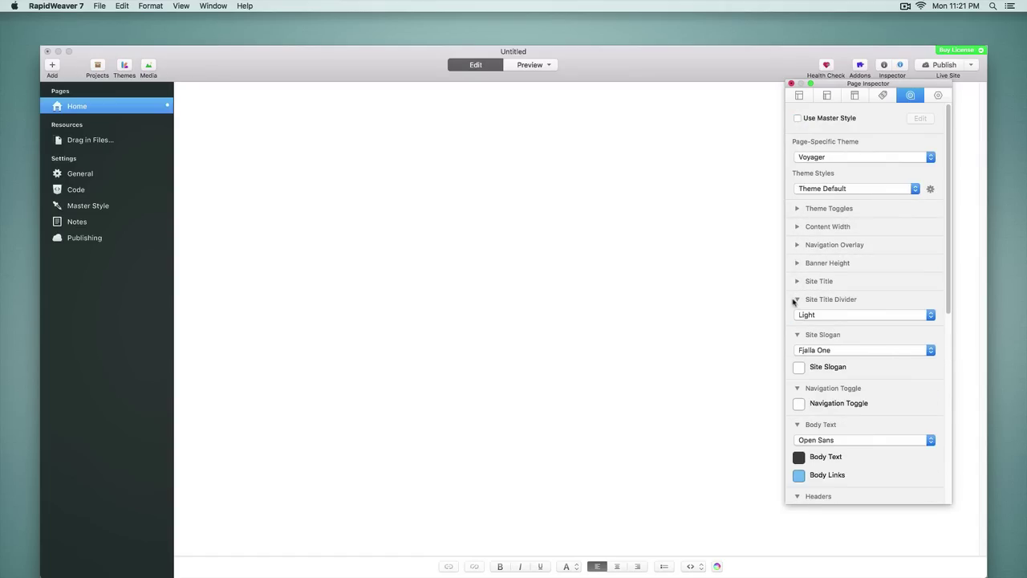
{"action": "left_click", "coordinate": [798, 299]}
Step: Collapse the remaining style sections, Site Slogan through Footer
{"action": "left_click", "coordinate": [798, 318]}
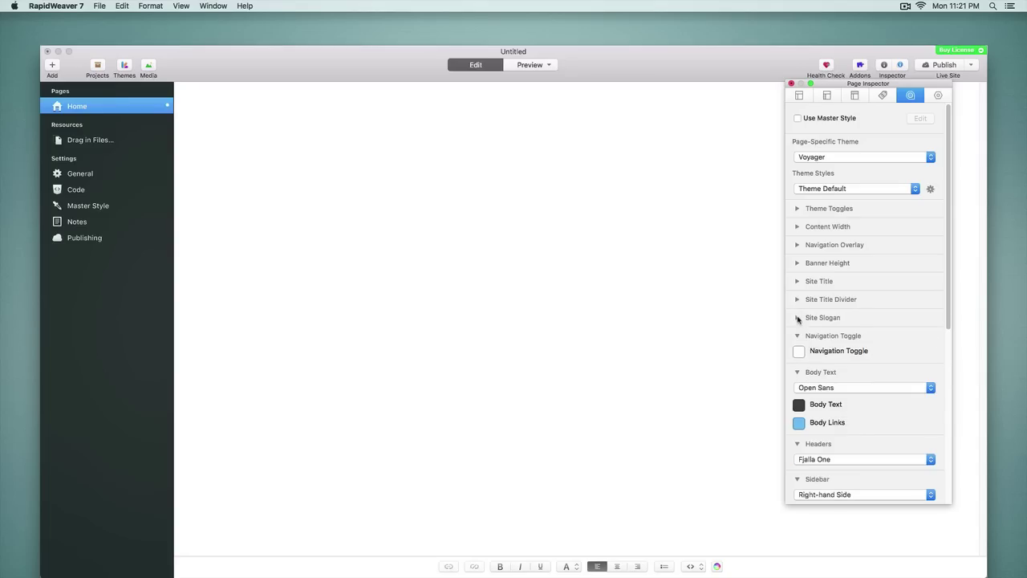
{"action": "left_click", "coordinate": [798, 337]}
{"action": "left_click", "coordinate": [798, 353]}
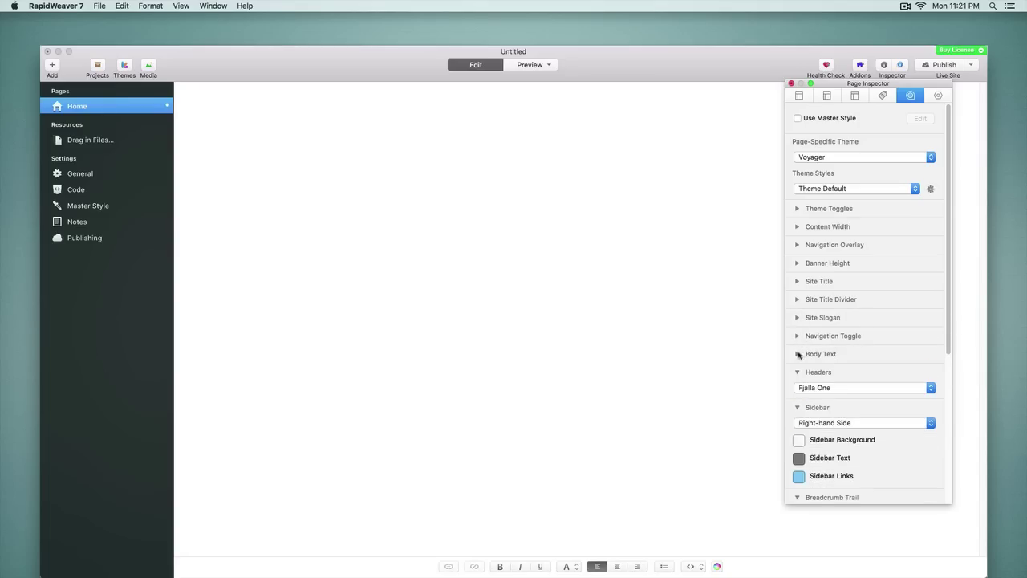
{"action": "left_click", "coordinate": [798, 372]}
{"action": "left_click", "coordinate": [798, 390]}
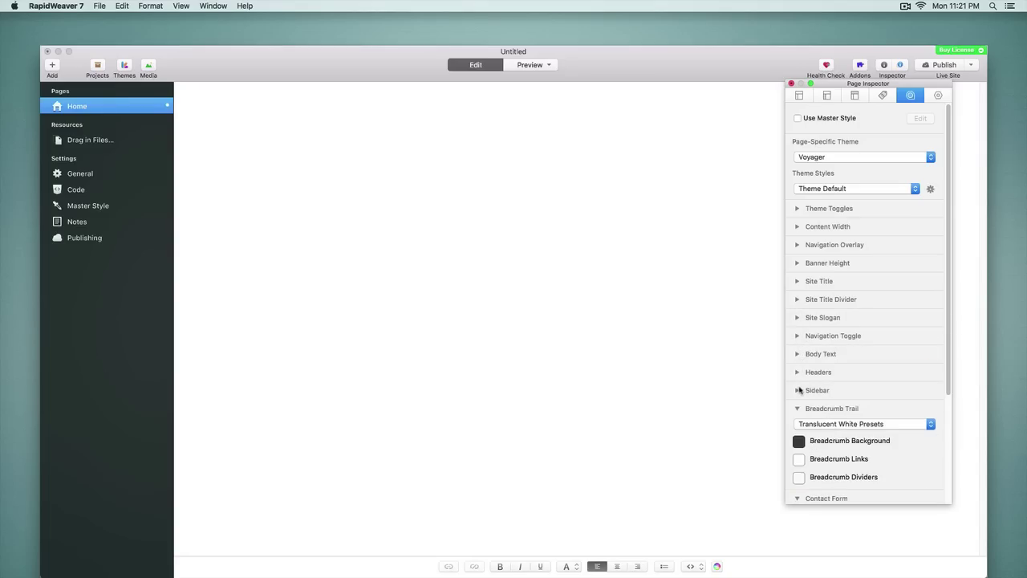
{"action": "left_click", "coordinate": [798, 409]}
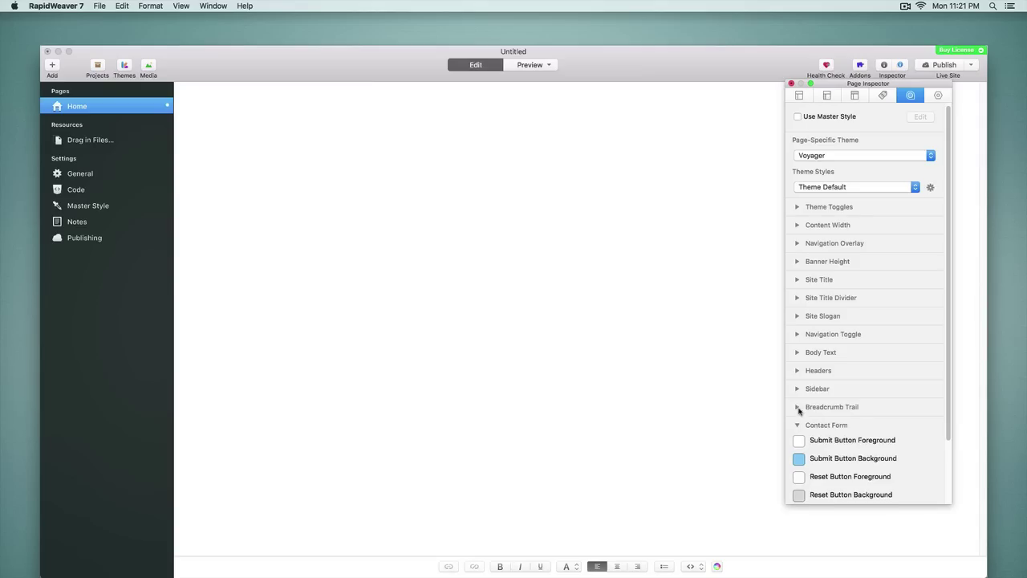
{"action": "left_click", "coordinate": [799, 426]}
{"action": "left_click", "coordinate": [798, 444]}
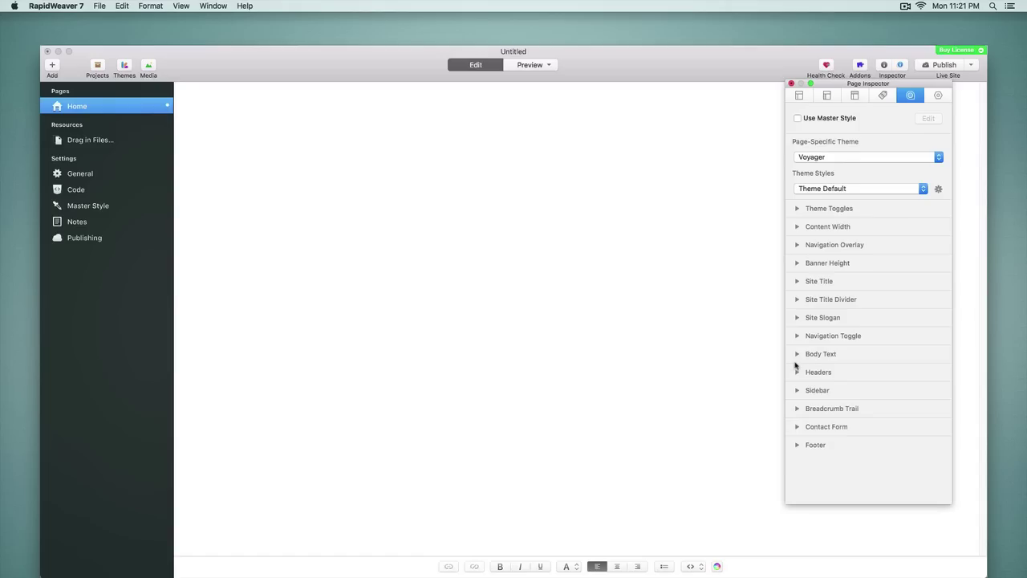
Step: Close the Page Inspector, run a Health Check, and move its results window aside
{"action": "left_click", "coordinate": [792, 84]}
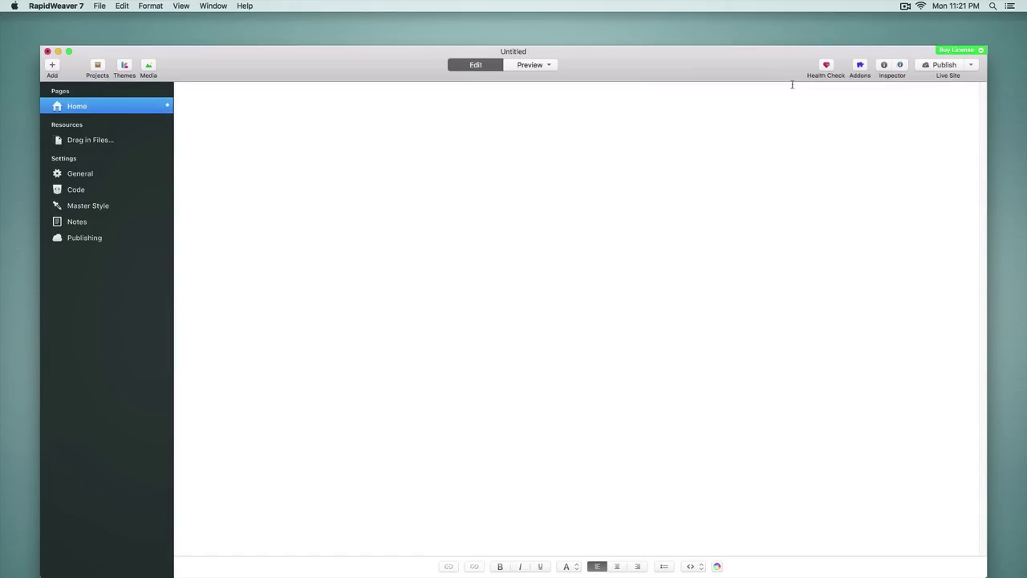
{"action": "left_click", "coordinate": [826, 66]}
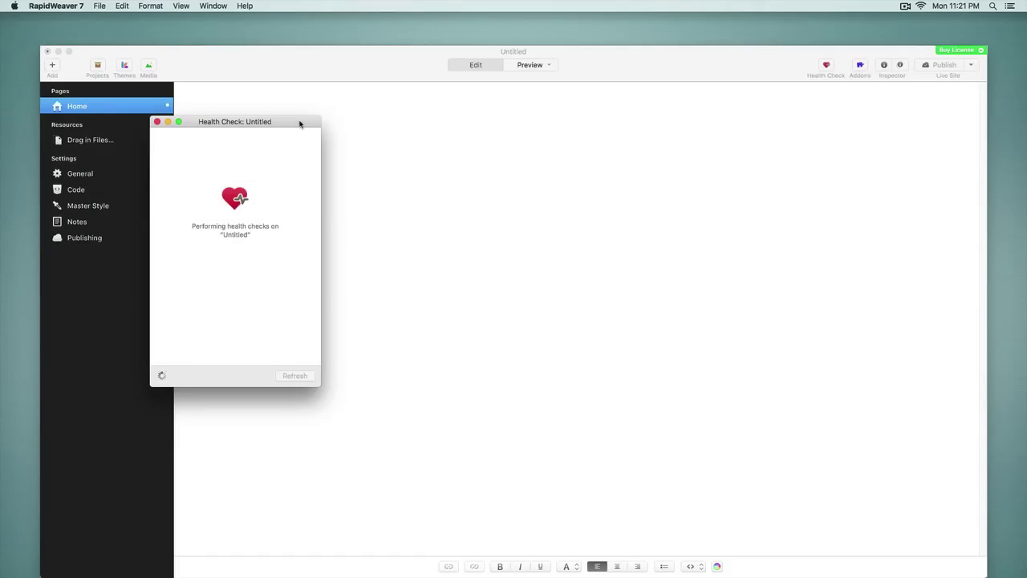
{"action": "left_click_drag", "start_coordinate": [300, 124], "coordinate": [750, 95]}
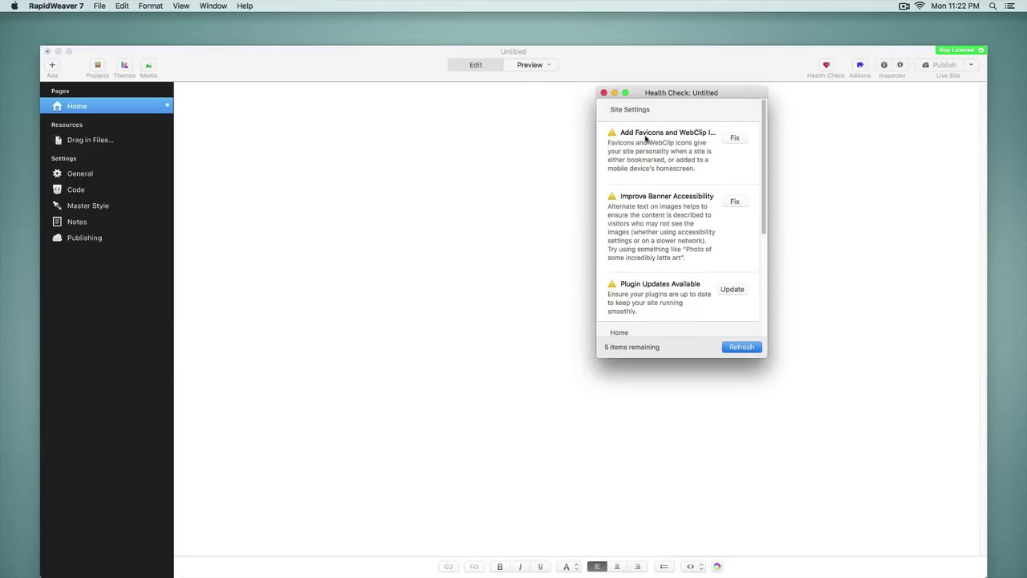
Step: Review the 5 remaining Health Check issues, then close the results
{"action": "scroll", "coordinate": [646, 206], "scroll_direction": "down", "scroll_amount": 3}
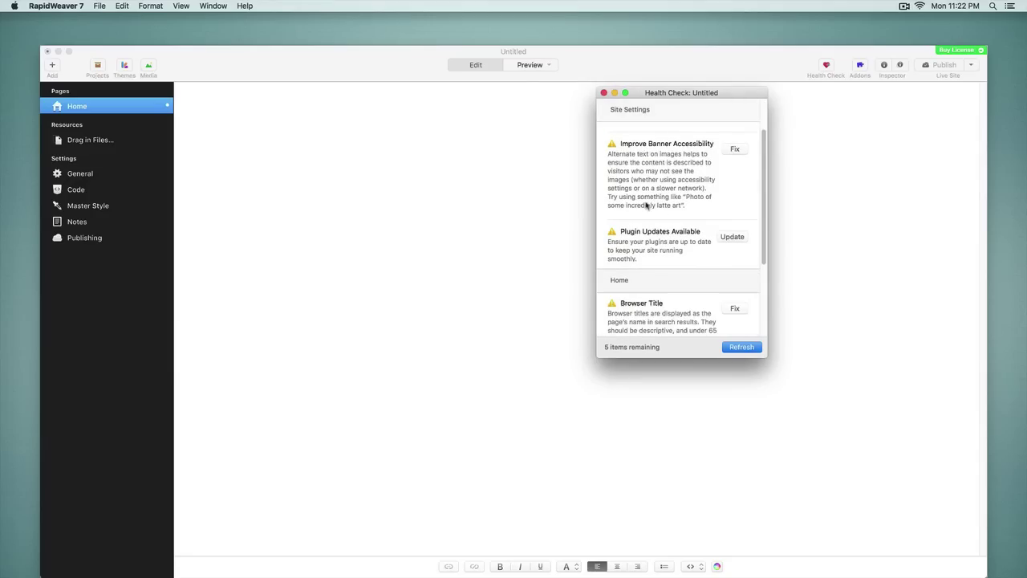
{"action": "scroll", "coordinate": [654, 215], "scroll_direction": "down", "scroll_amount": 2}
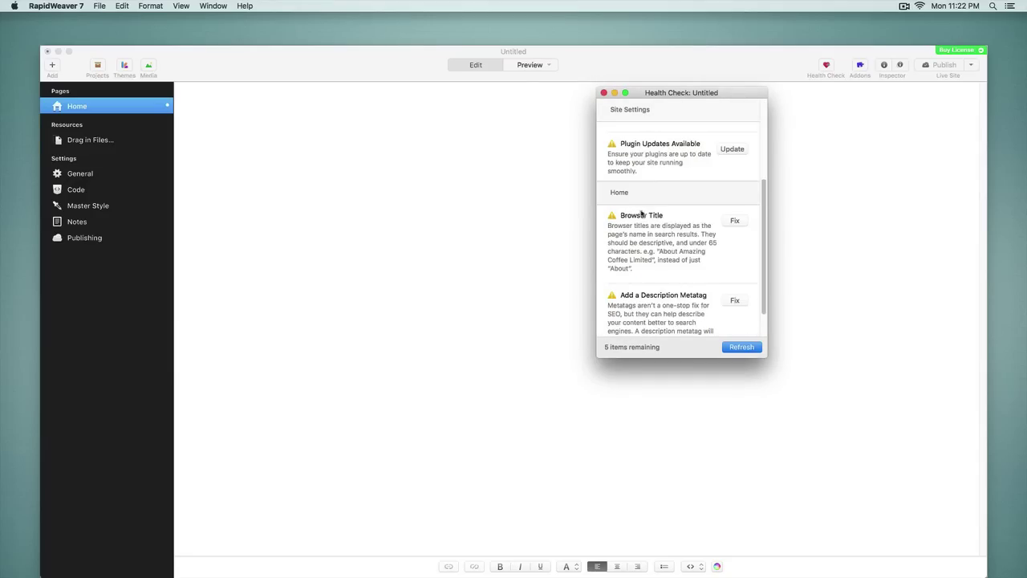
{"action": "scroll", "coordinate": [654, 215], "scroll_direction": "down", "scroll_amount": 2}
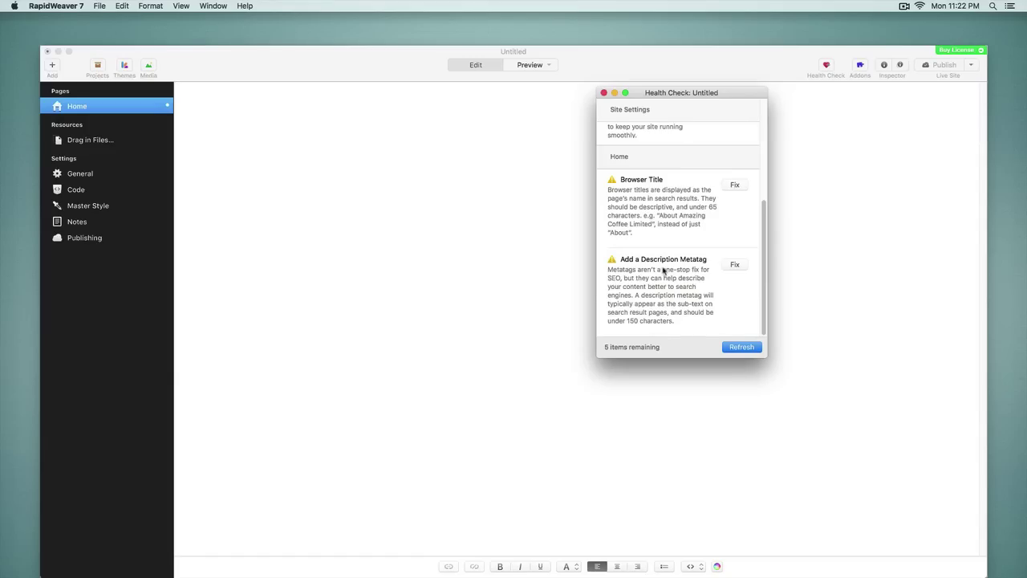
{"action": "scroll", "coordinate": [663, 272], "scroll_direction": "up", "scroll_amount": 5}
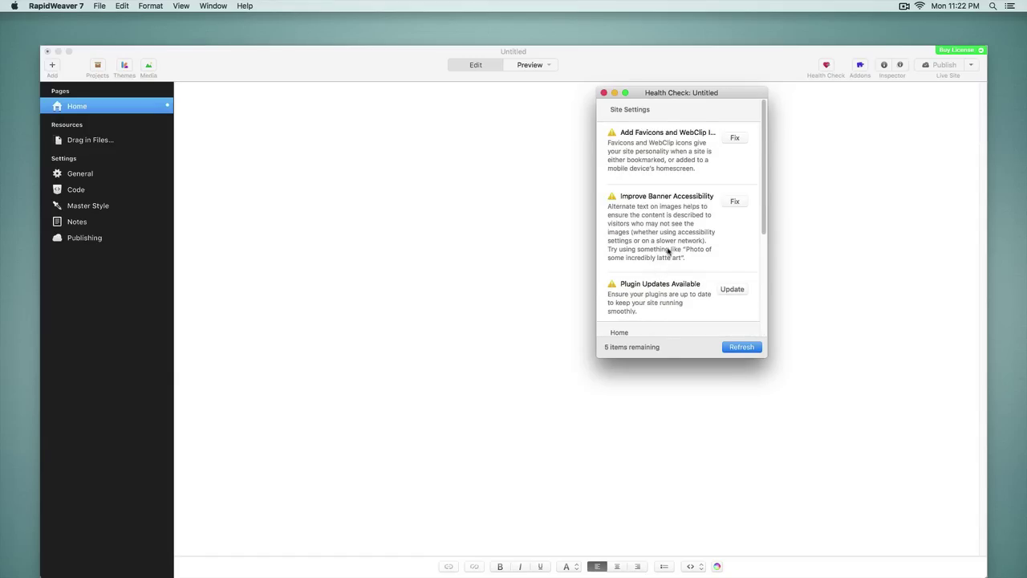
{"action": "left_click", "coordinate": [603, 92]}
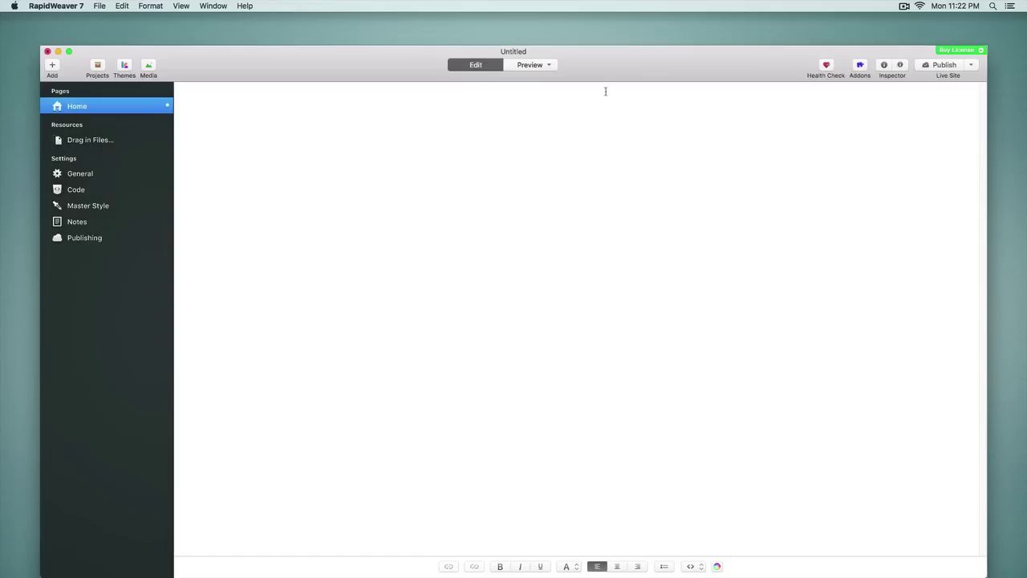
Step: Preview the site, showing the forest banner, MY WEBSITE title and slogan
{"action": "left_click", "coordinate": [526, 65]}
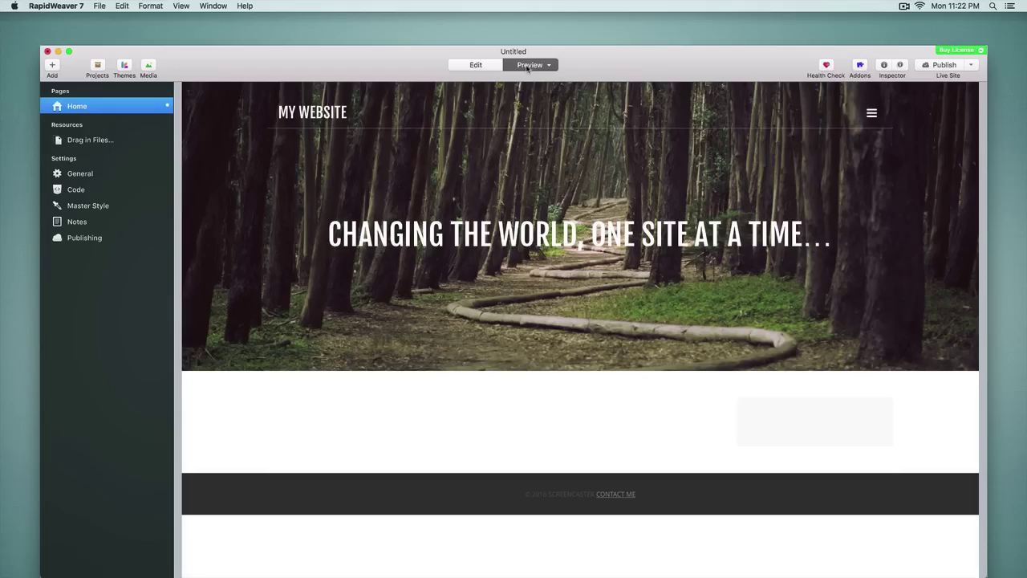